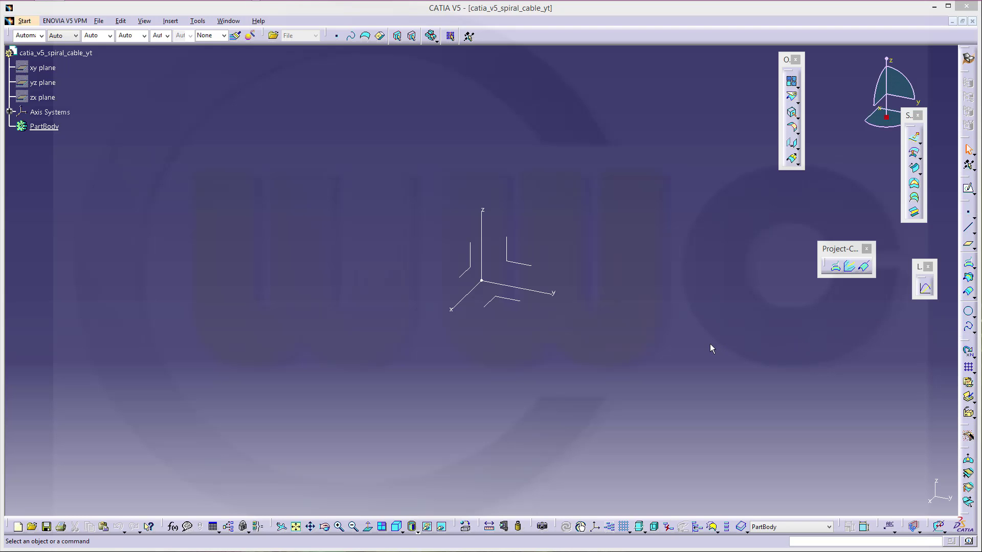
Start a new sketch on the yz plane.
left_click(968, 189)
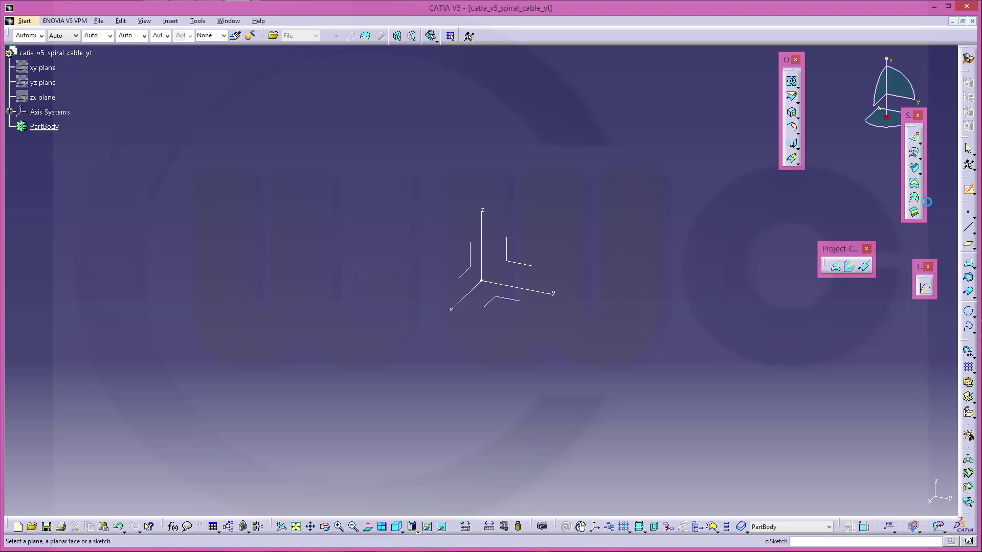
left_click(532, 266)
left_click_drag(468, 235, 550, 307)
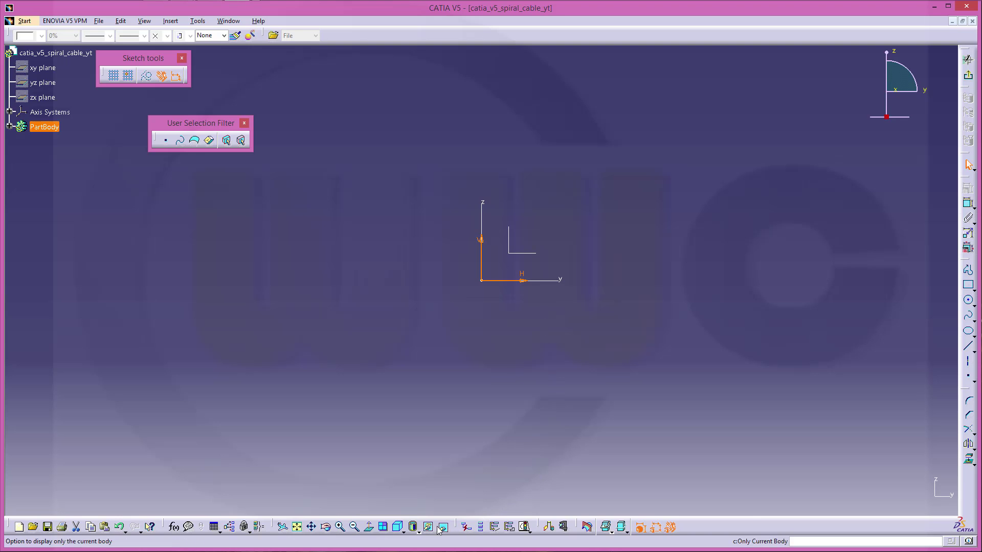
left_click(703, 352)
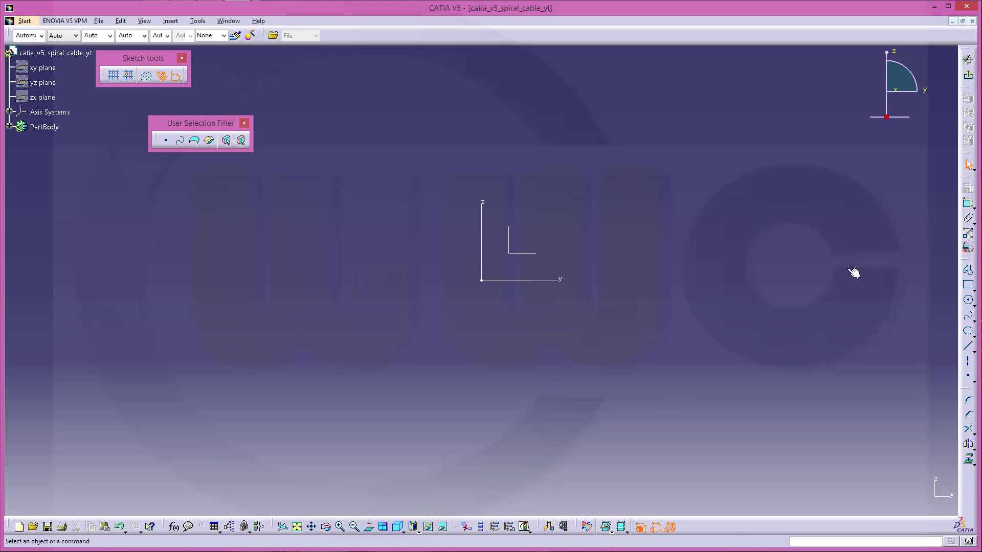
Draw a five-point freeform spline as Sketch.1 and exit back to the 3D part.
left_click(968, 316)
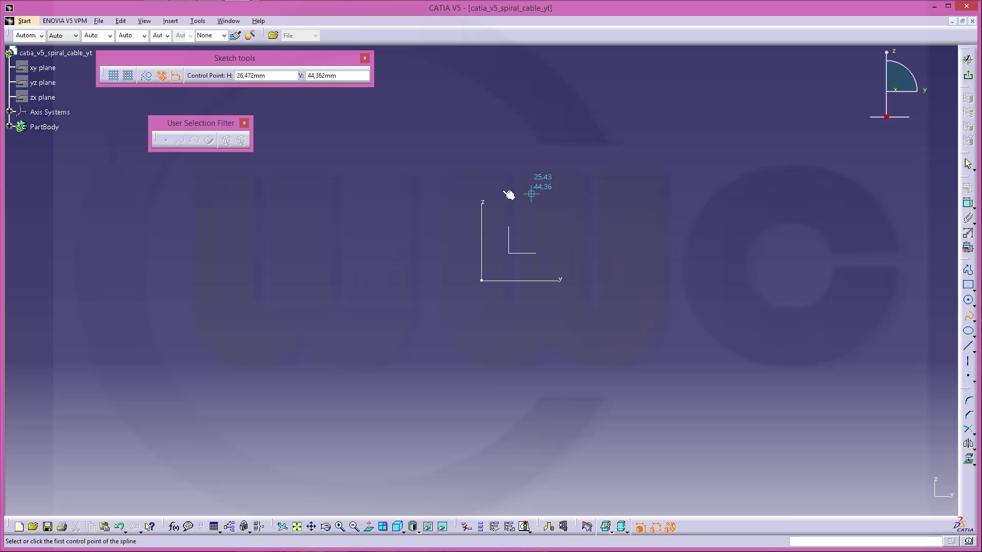
left_click(260, 238)
left_click(368, 178)
left_click(625, 222)
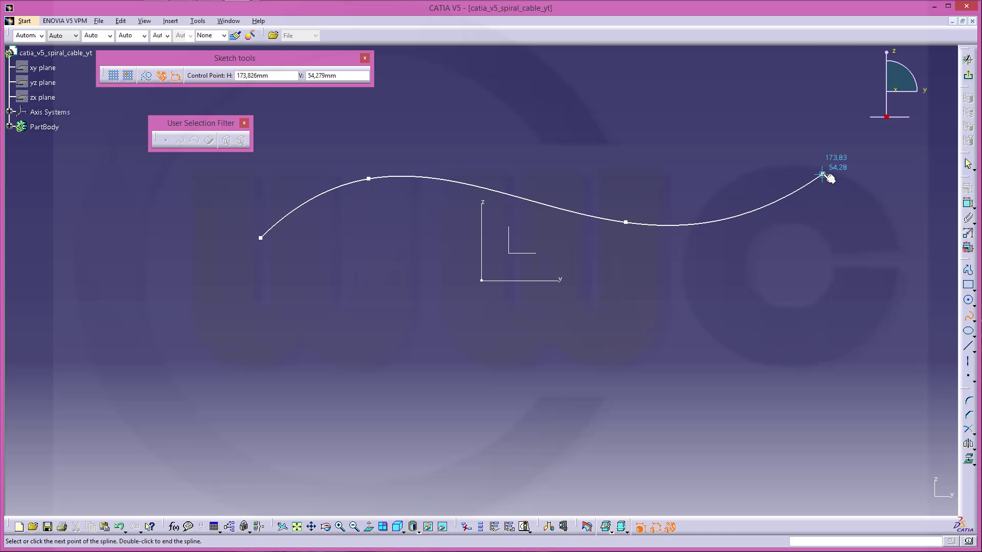
left_click(823, 174)
middle_click_drag(823, 175, 724, 279)
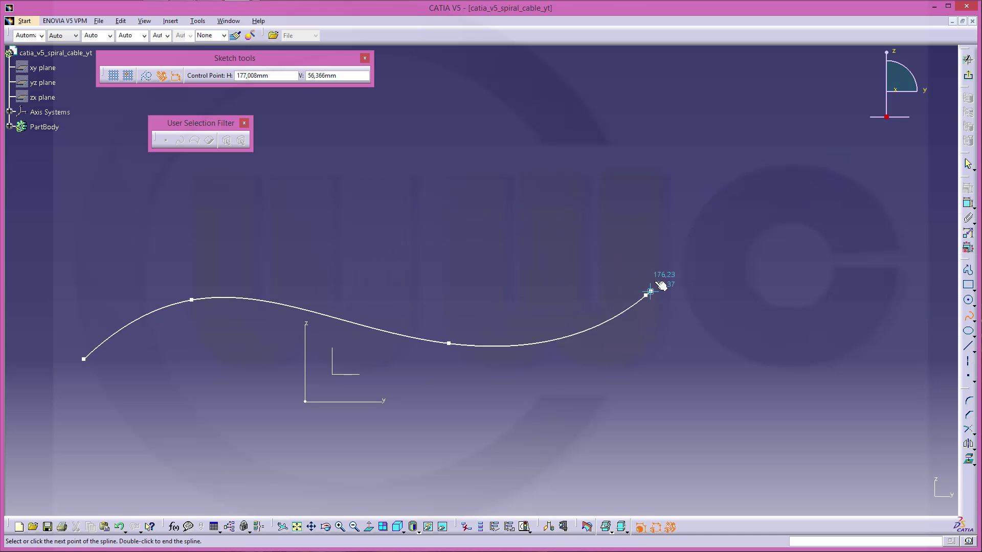
double_click(716, 221)
left_click(786, 238)
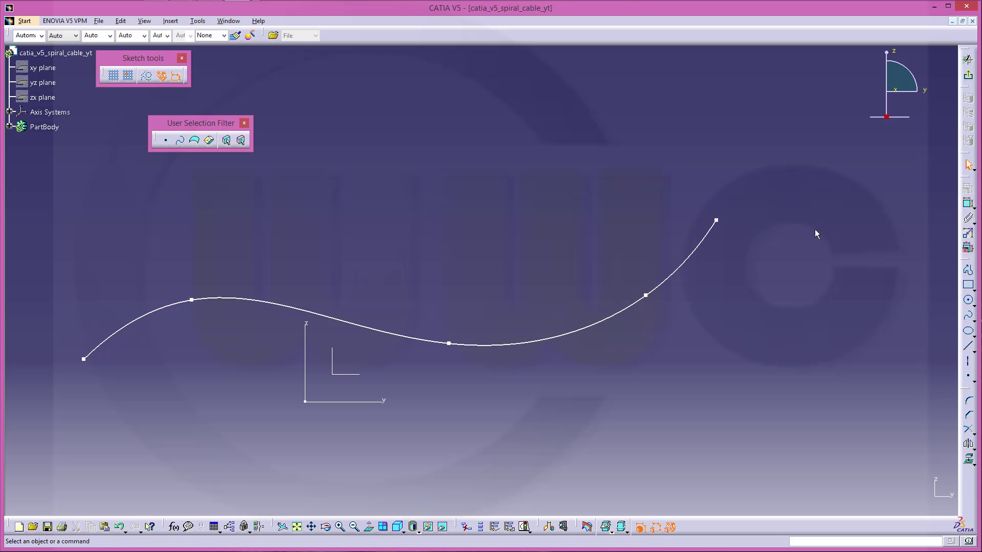
left_click(969, 79)
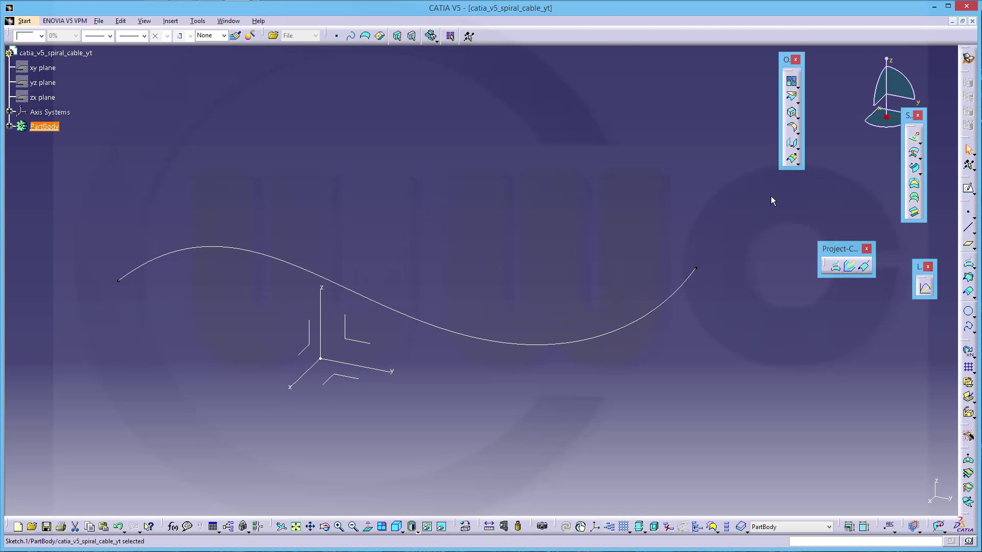
Define a sweep guided by Sketch.1 with the XY plane as reference, then bring up its angle law.
left_click(504, 229)
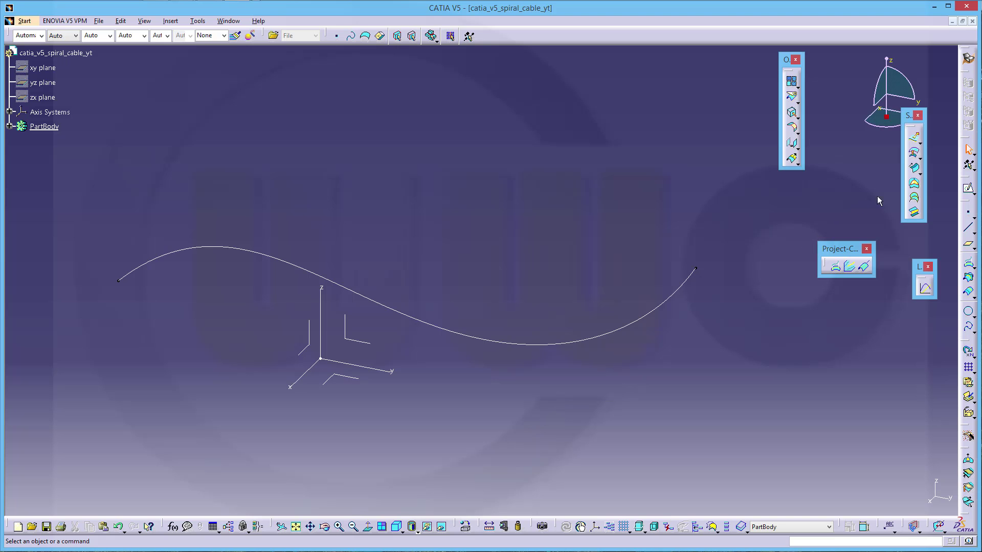
left_click(914, 169)
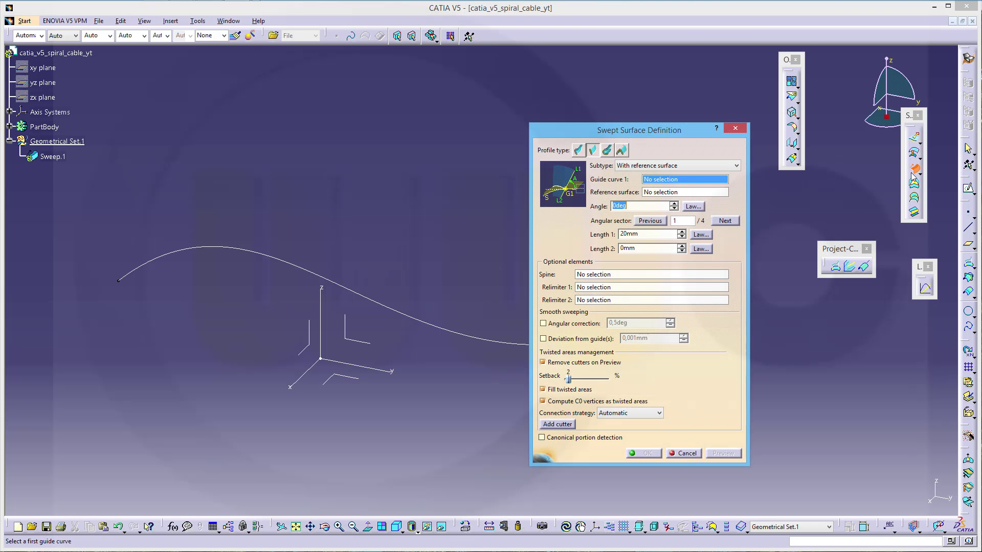
left_click_drag(670, 131, 707, 63)
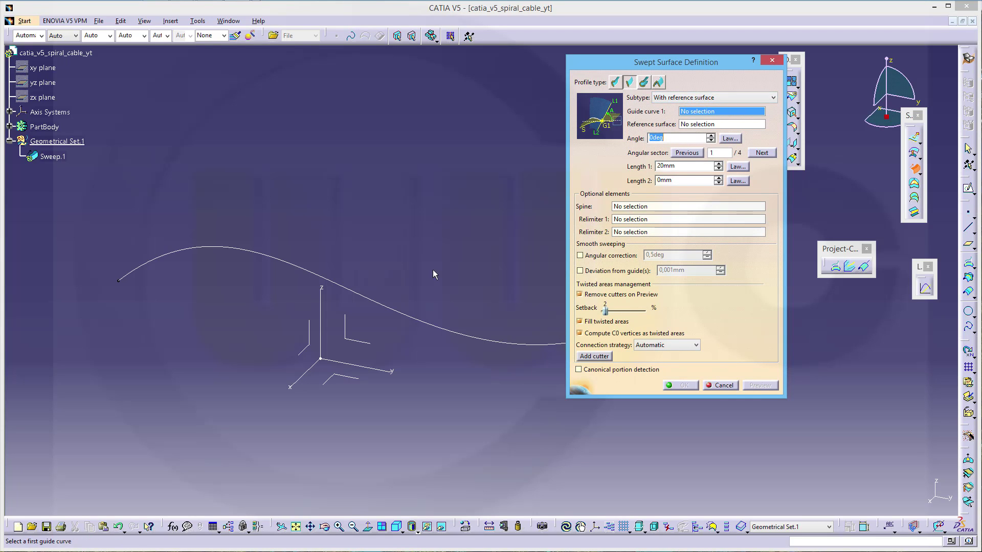
left_click(405, 315)
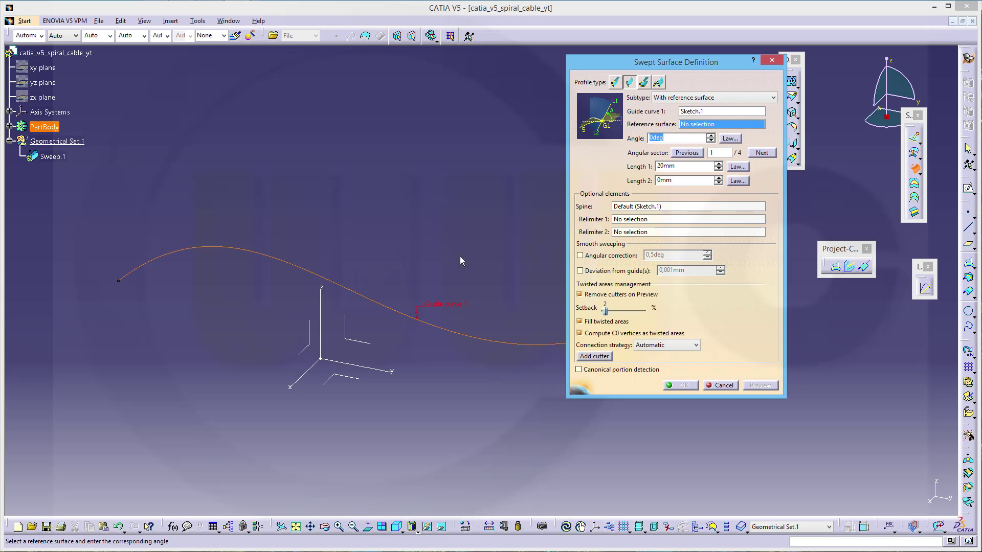
left_click(351, 380)
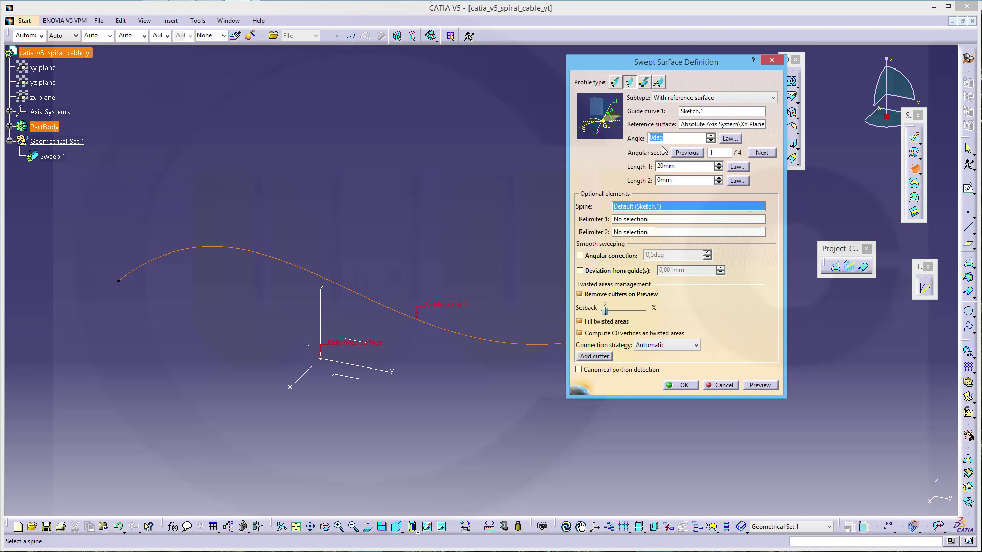
left_click(730, 139)
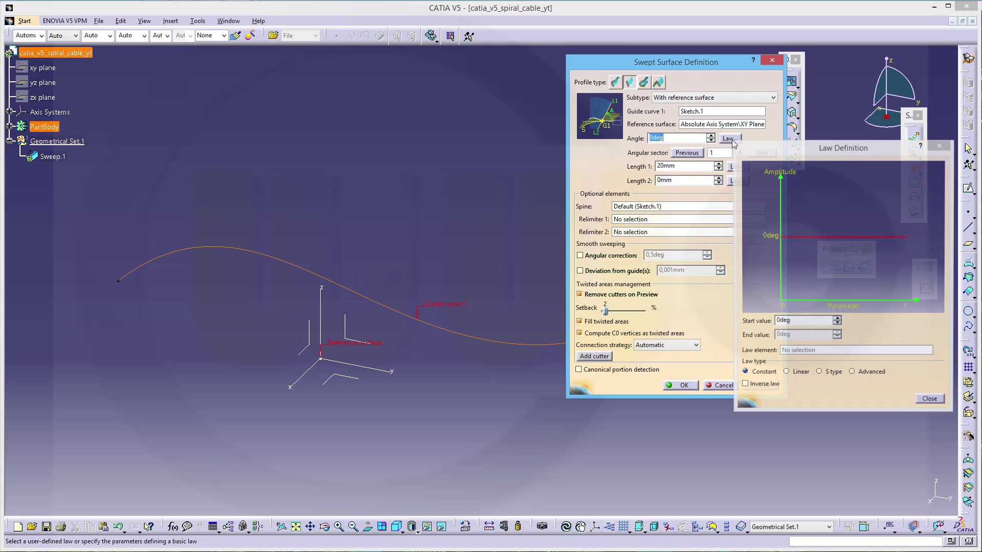
Make the sweep angle a linear law from 0deg to 360deg.
left_click(790, 375)
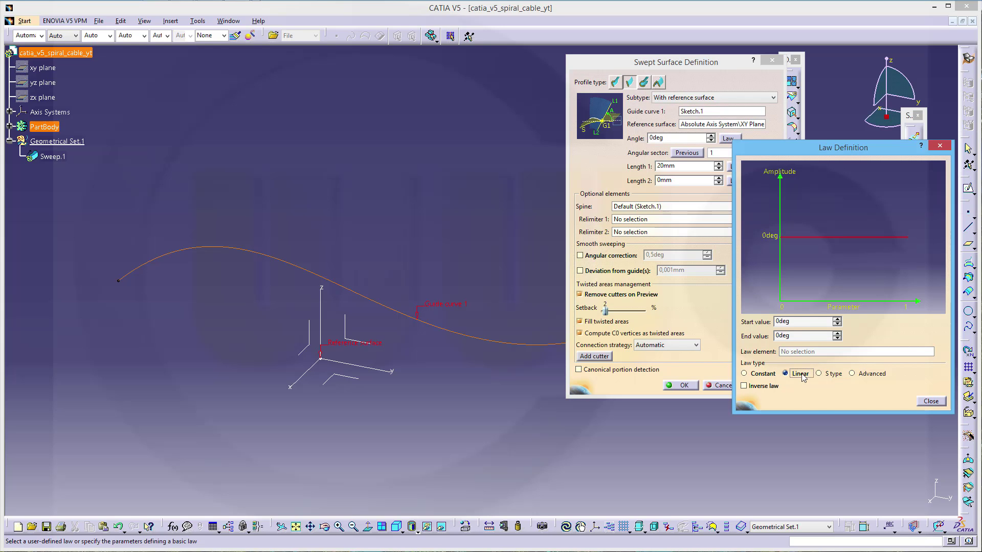
left_click(803, 334)
double_click(802, 335)
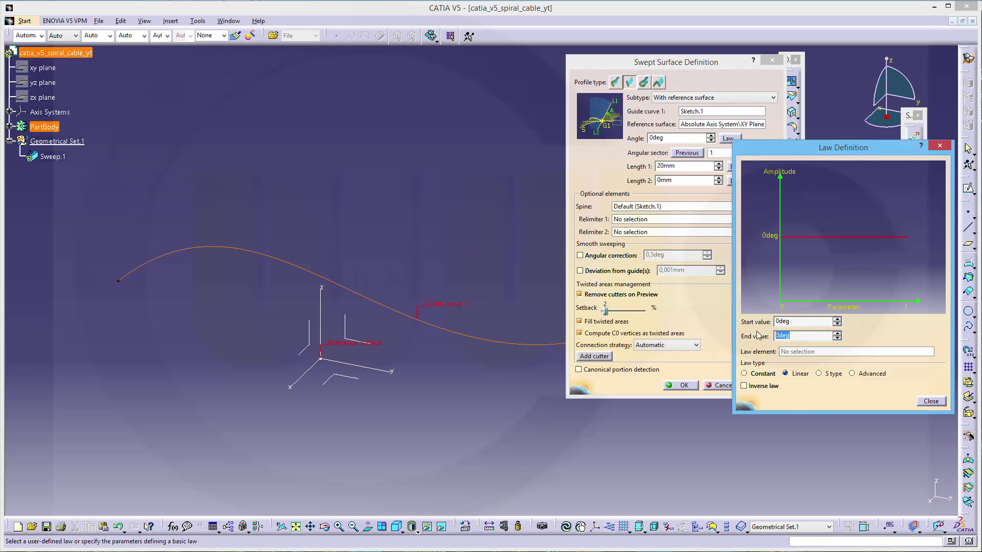
left_click(836, 332)
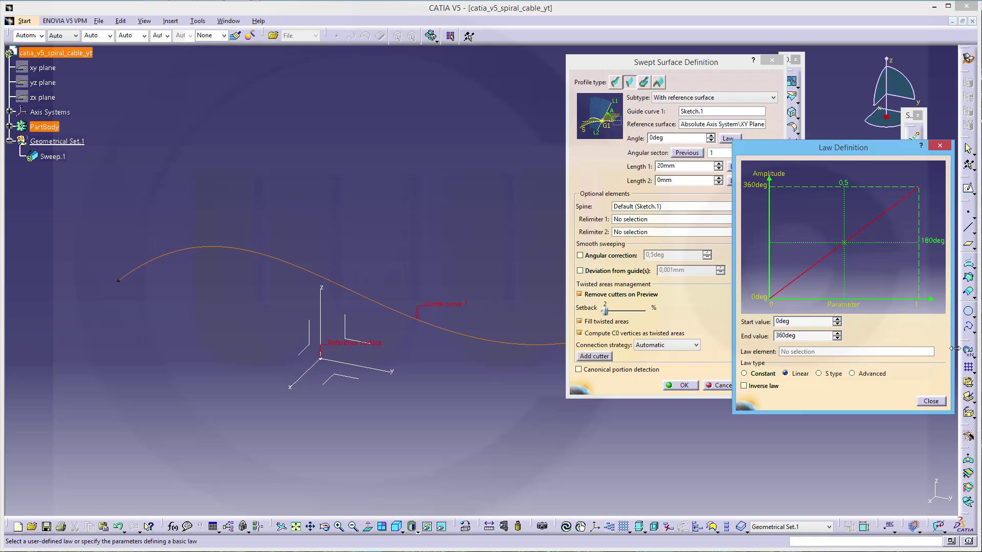
left_click(934, 404)
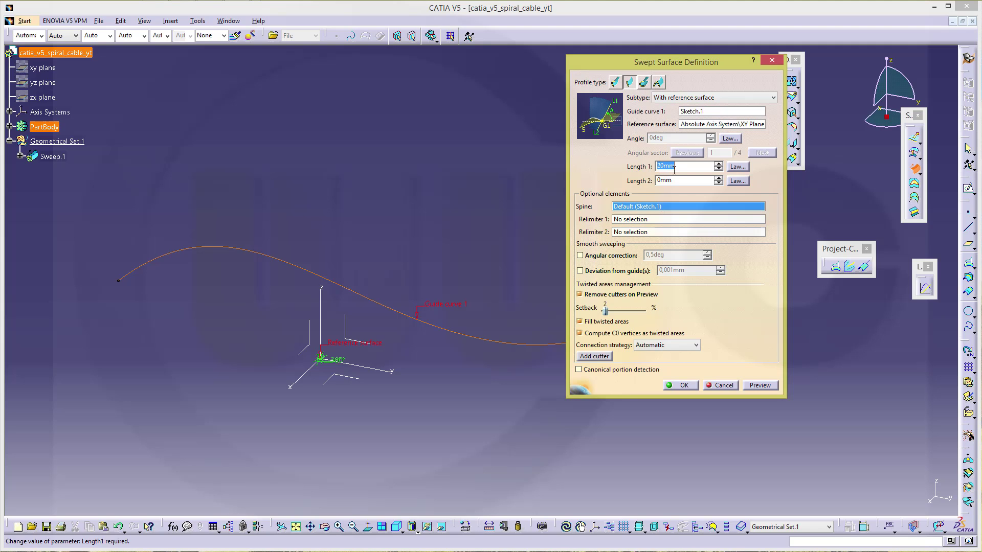
left_click(683, 386)
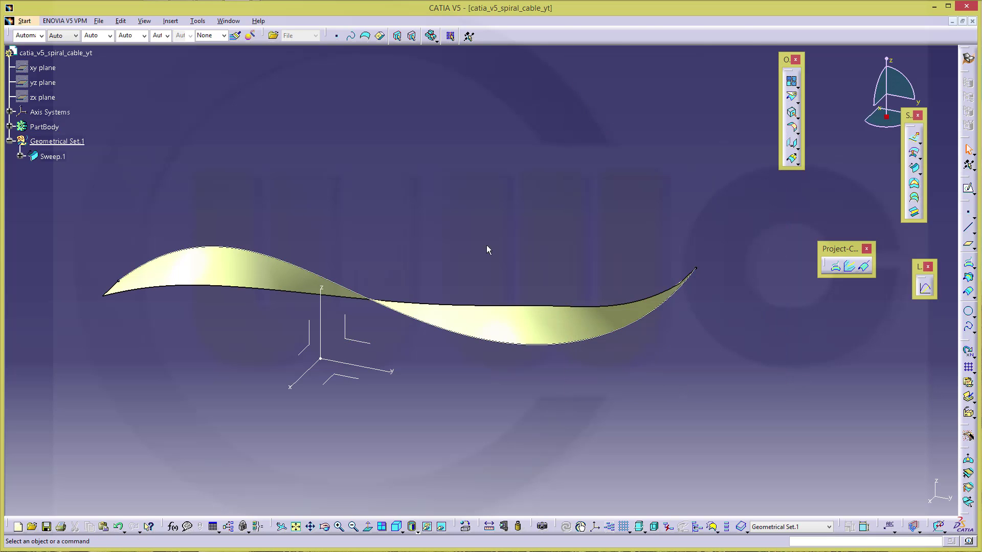
middle_click_drag(464, 231, 458, 252)
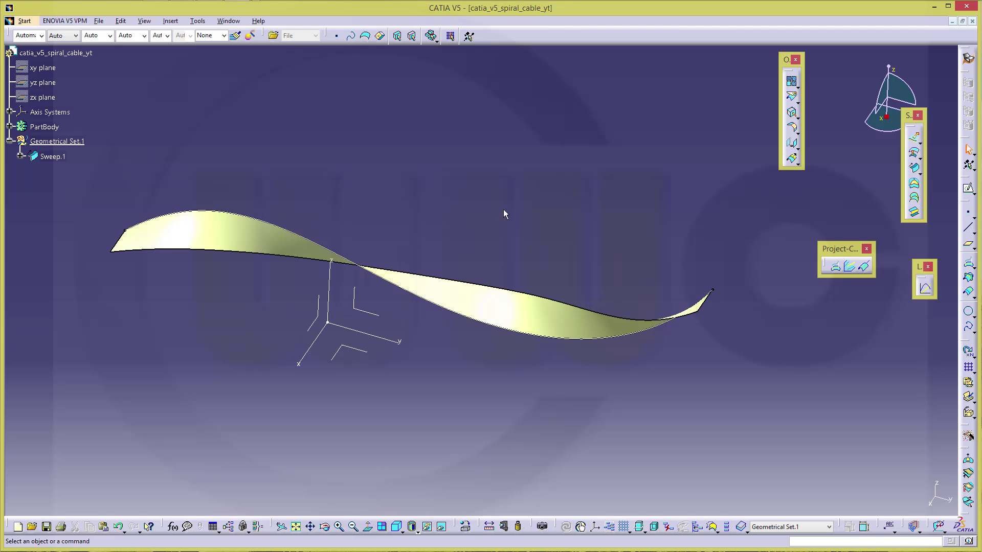
mouse_move(520, 201)
middle_mouse_down()
mouse_move(514, 235)
mouse_move(520, 216)
middle_mouse_up()
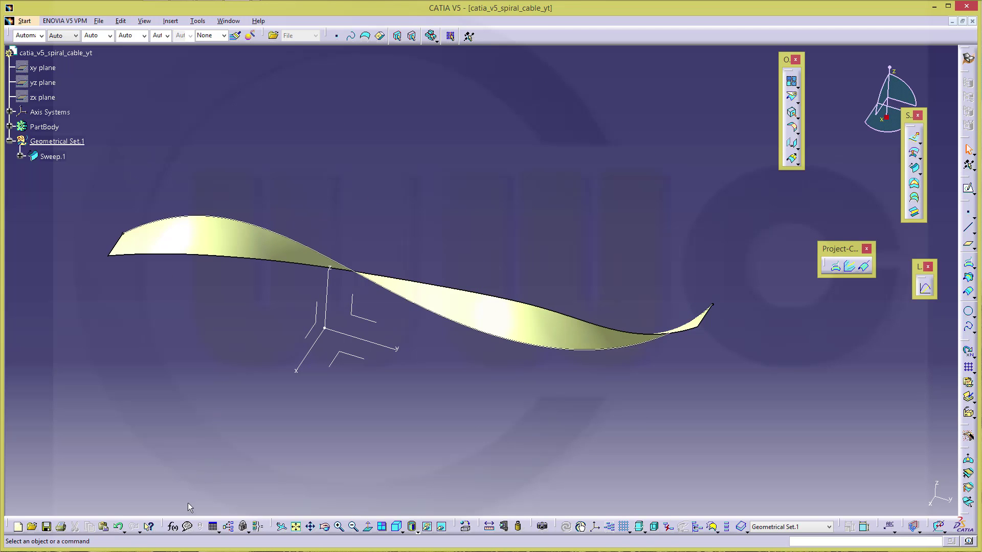
Create an integer parameter named number_of_turns with value 10 in the formulas editor.
left_click(173, 526)
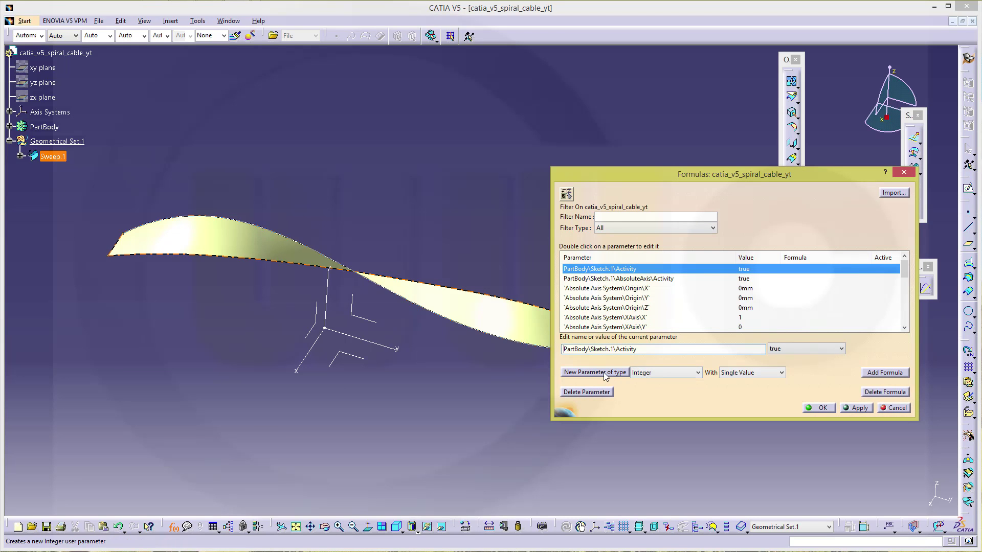
left_click(619, 371)
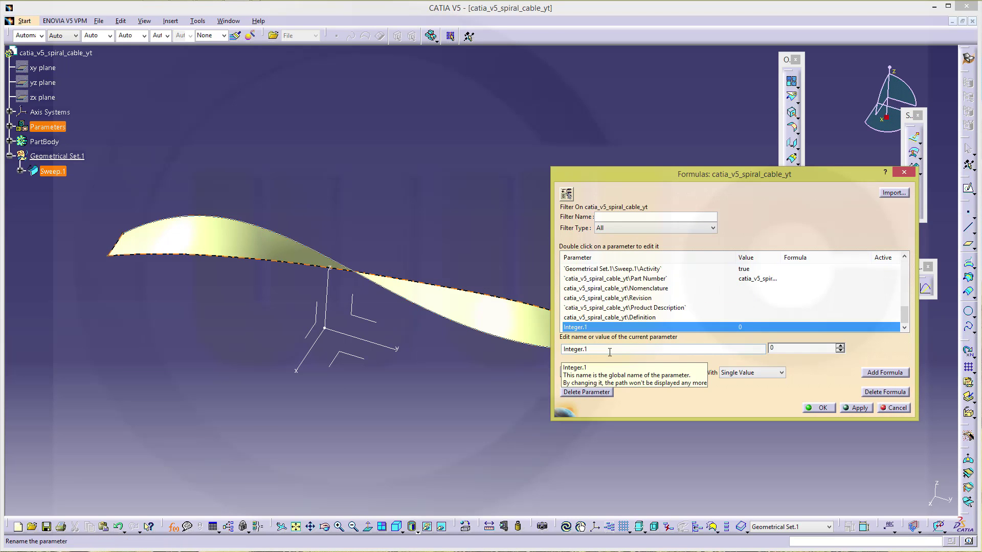
double_click(609, 352)
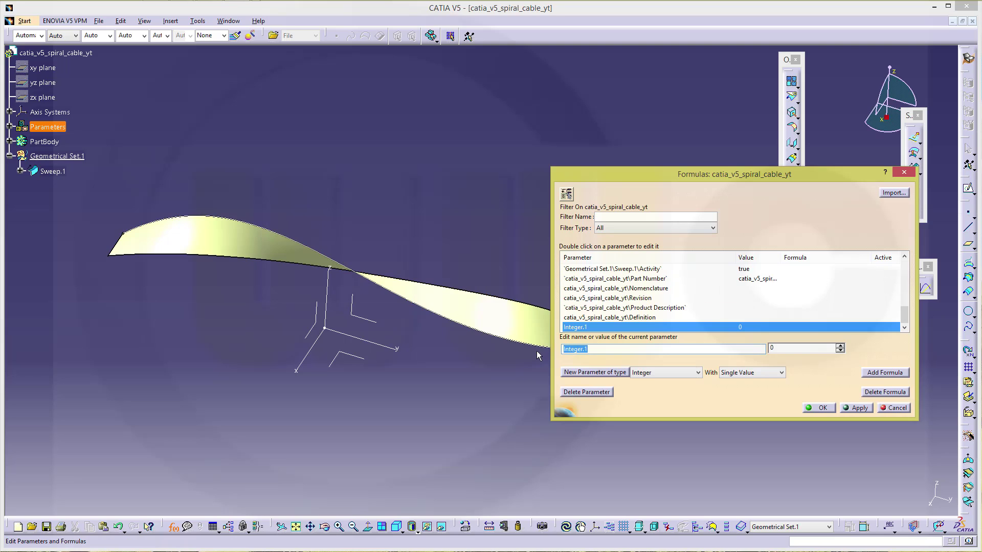
type("number_of_turns")
left_click(794, 349)
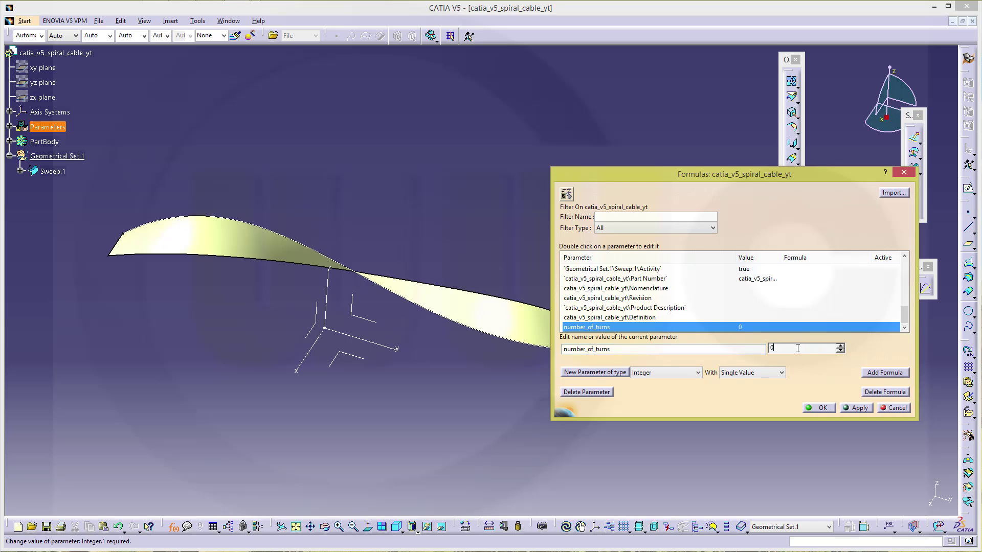
double_click(802, 347)
type("10")
left_click(822, 408)
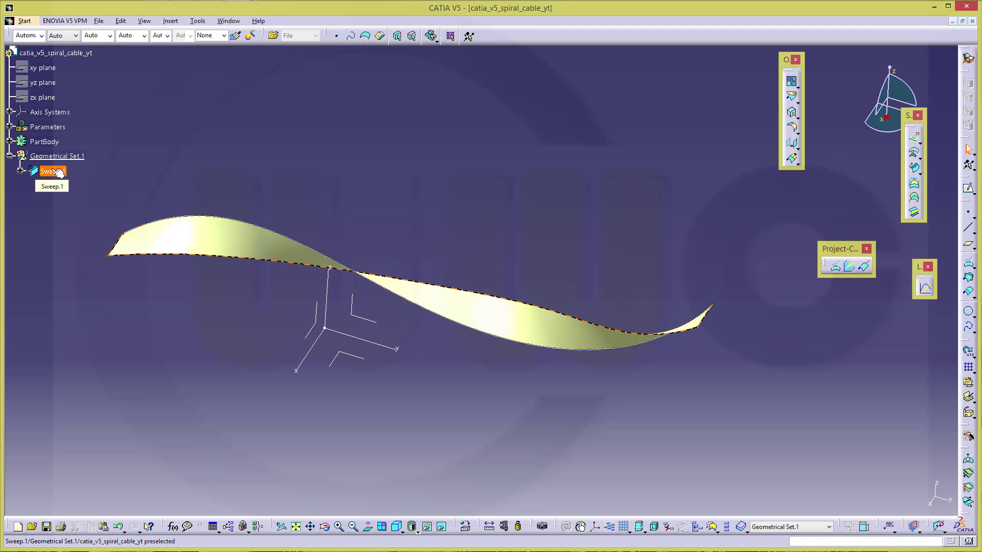
Set Sweep.1's end twist angle to the formula 360deg*number_of_turns, giving 3600deg.
double_click(59, 172)
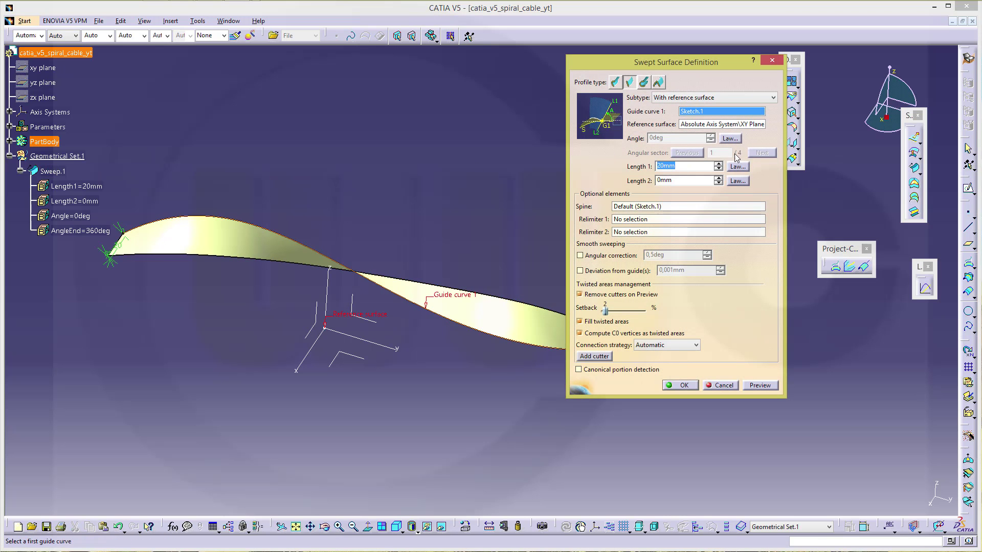
left_click(730, 139)
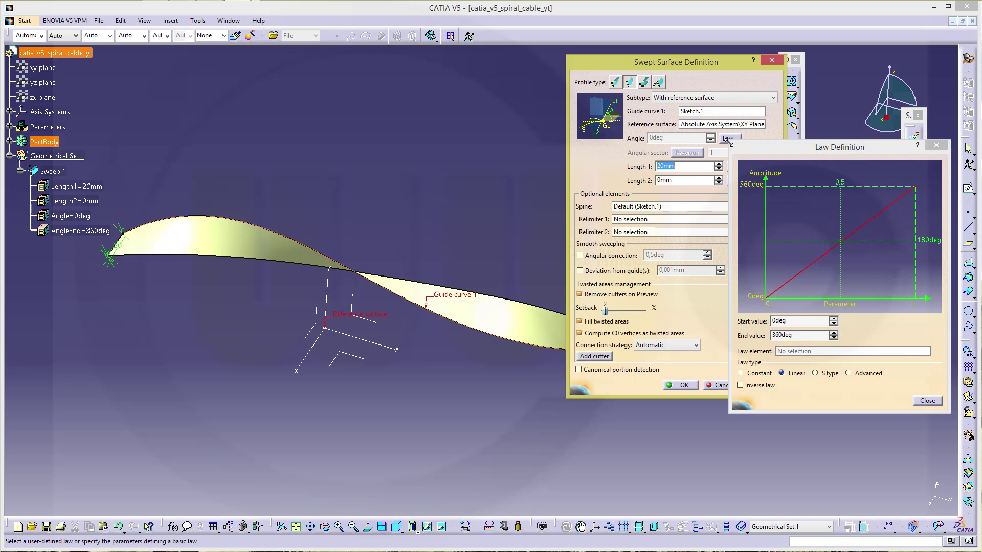
right_click(798, 335)
left_click(806, 343)
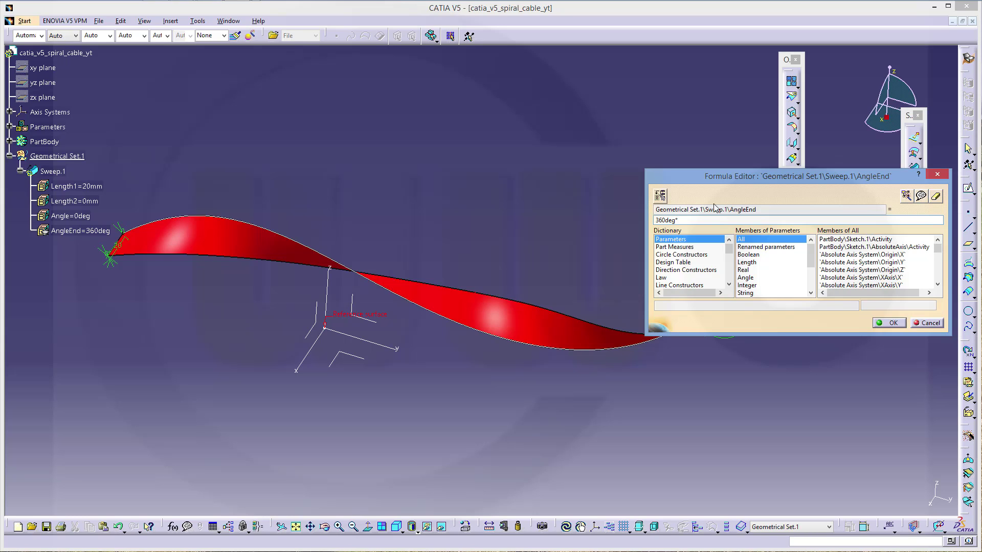
left_click(767, 249)
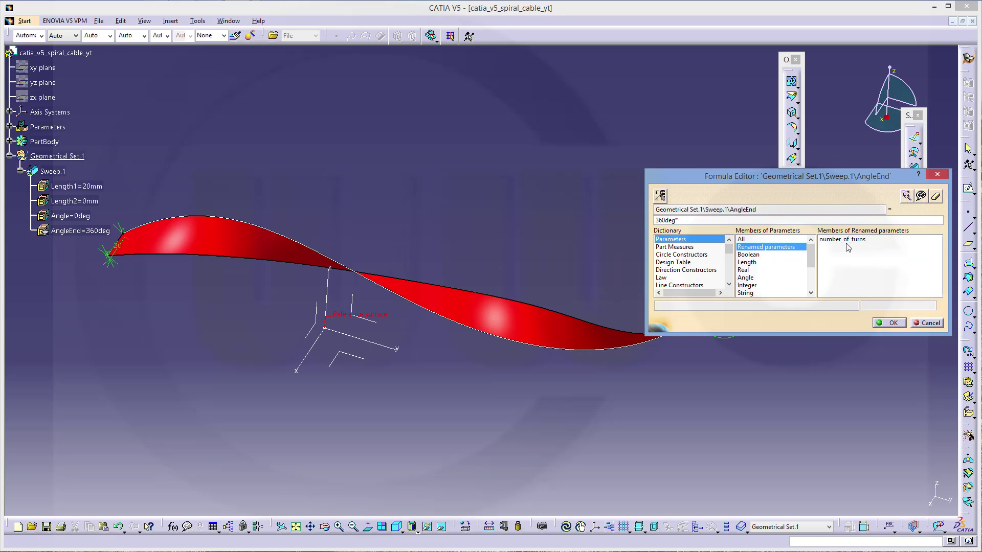
double_click(851, 240)
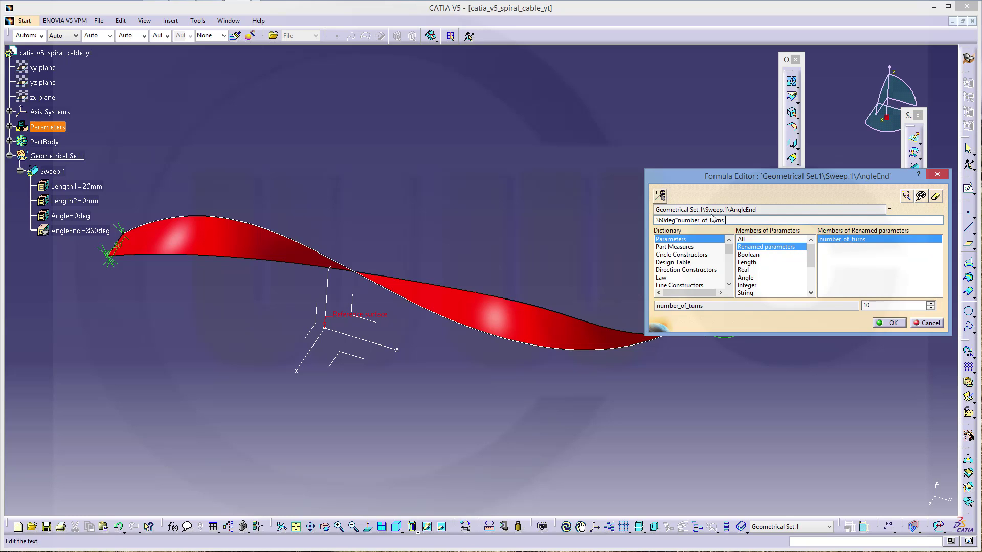
left_click(888, 322)
left_click(927, 400)
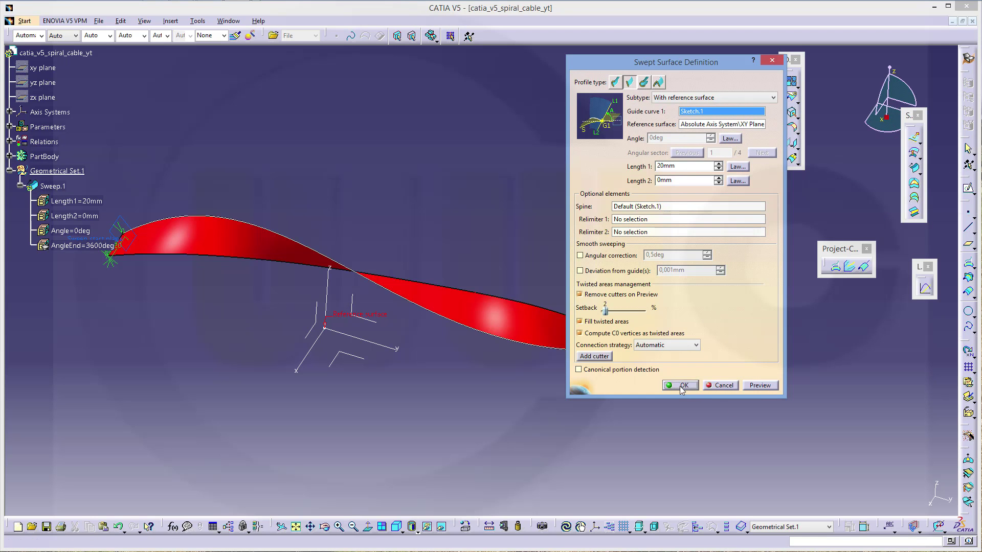
left_click(684, 385)
middle_click_drag(477, 244, 550, 245)
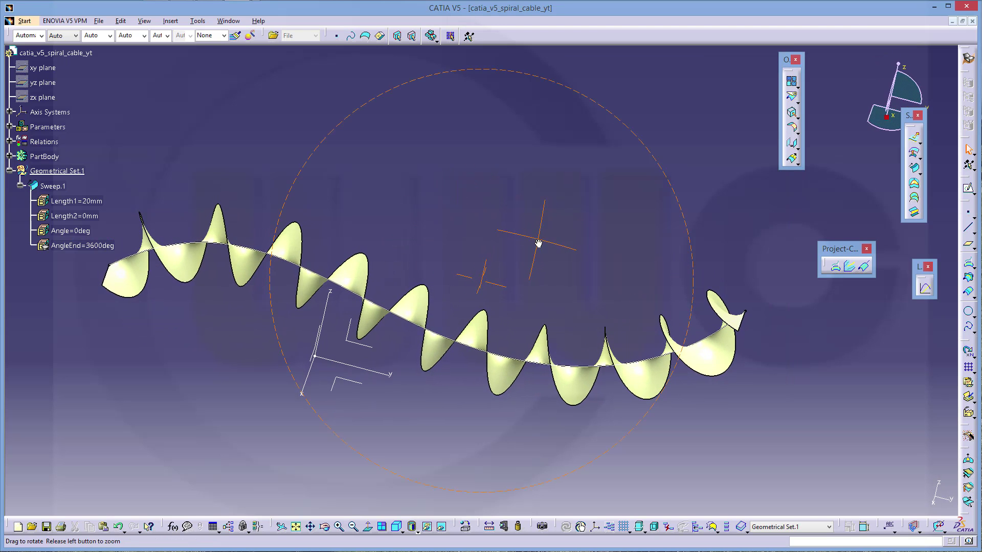
Extract the twisted ribbon's spiral outer edge as Extract.1.
middle_click_drag(537, 240, 557, 228)
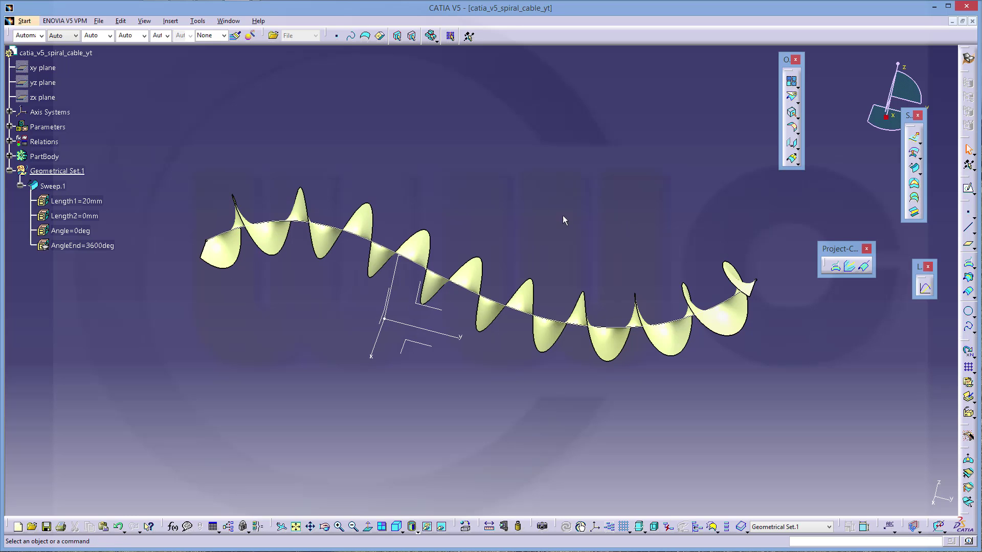
left_click(792, 115)
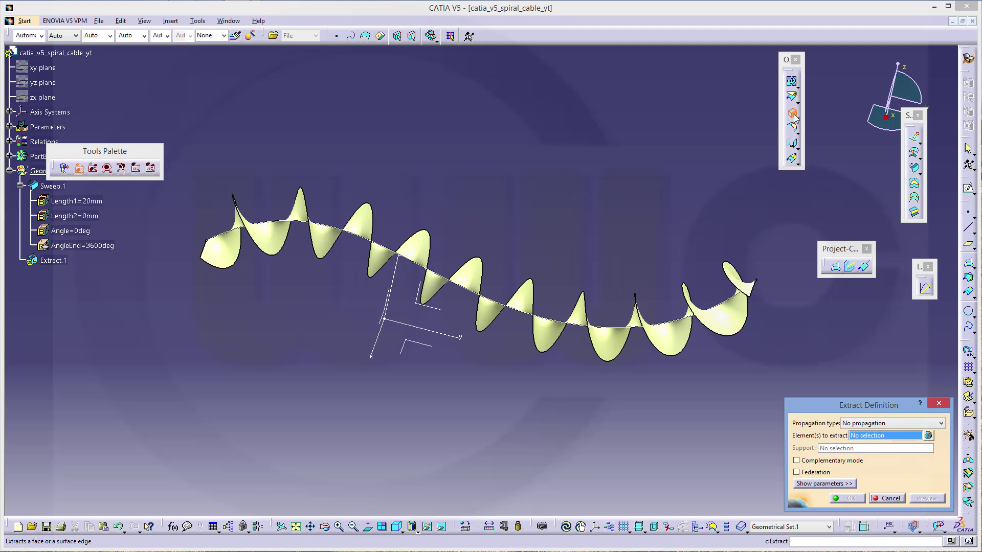
left_click(233, 269)
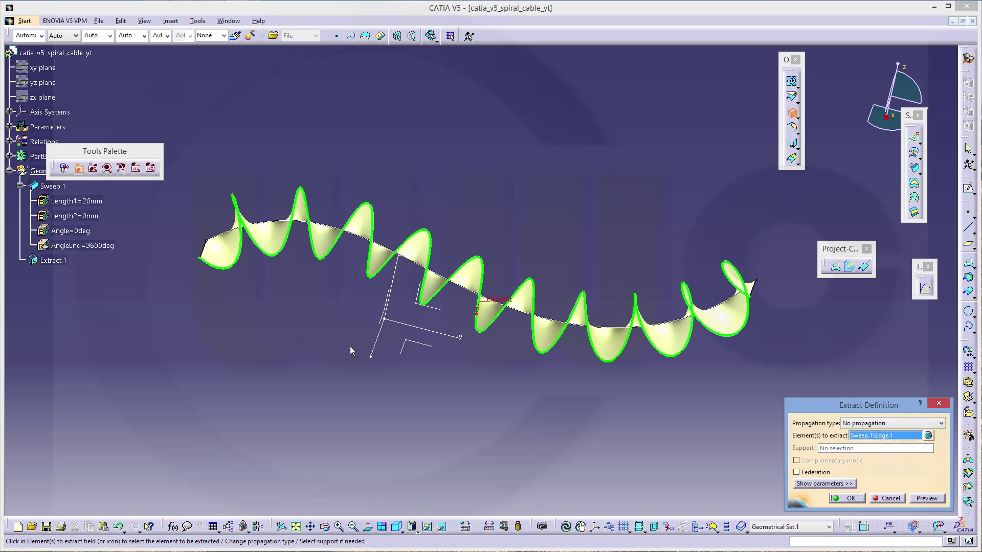
left_click(847, 499)
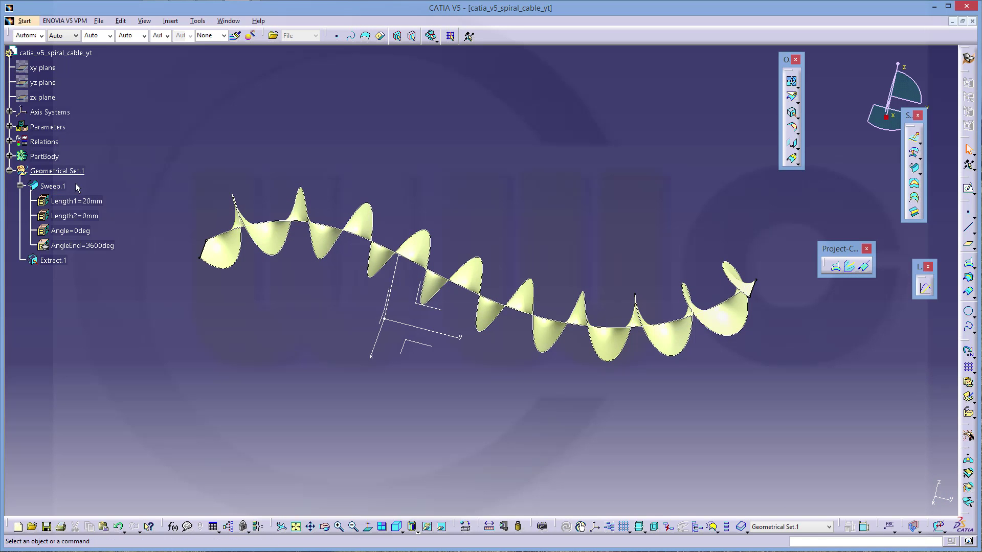
Hide the twisted ribbon surface Sweep.1.
left_click(54, 186)
right_click(55, 186)
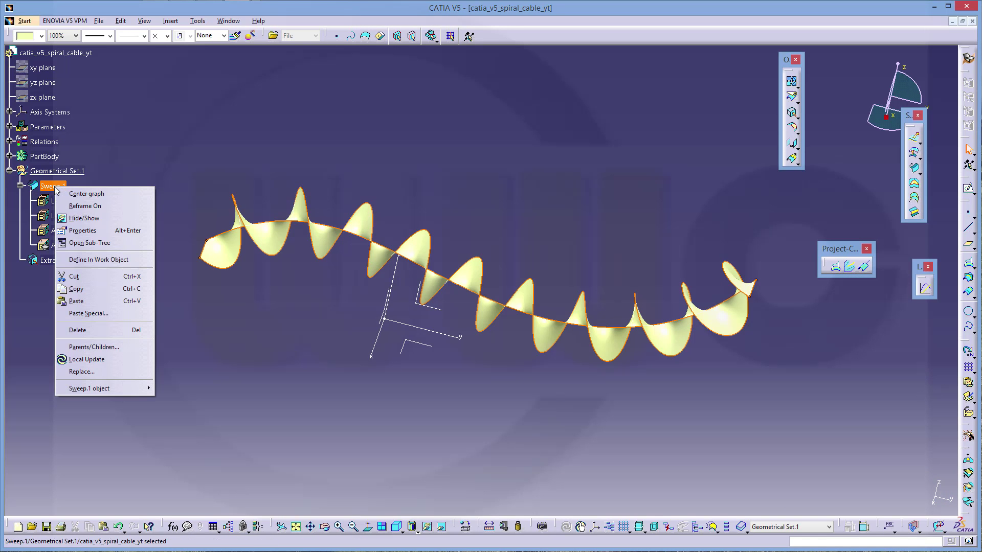
left_click(84, 224)
middle_click_drag(322, 312, 485, 283)
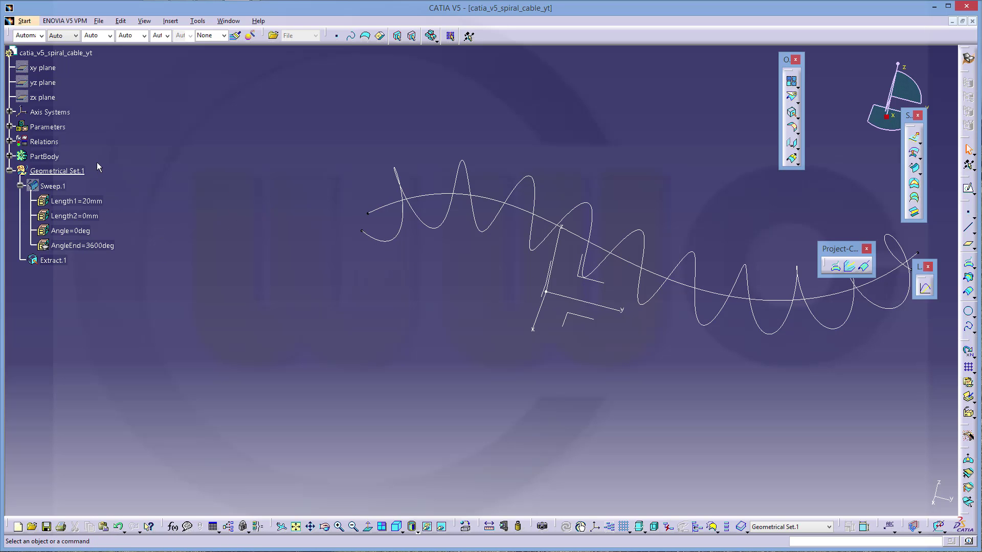
Hide the guide spline Sketch.1 under PartBody.
left_click(10, 157)
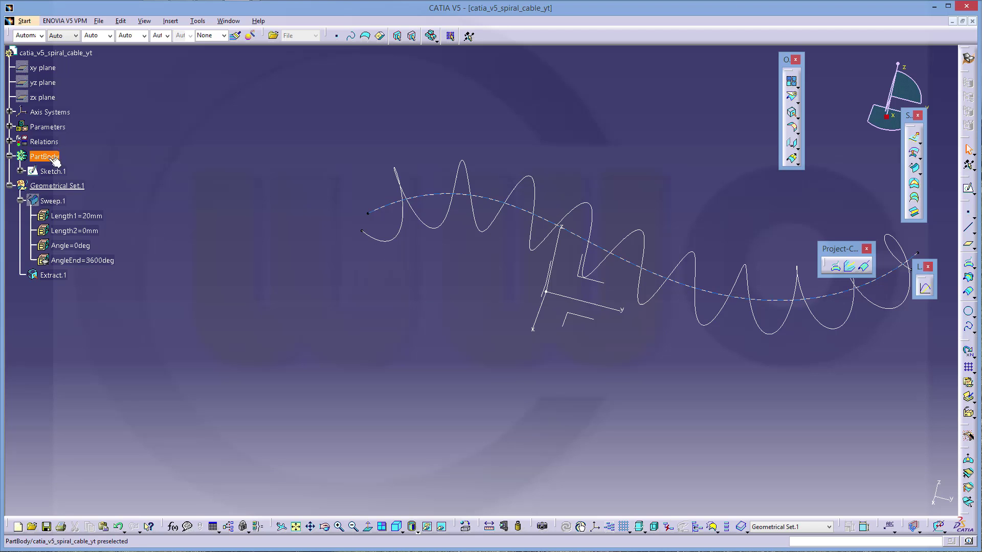
right_click(53, 172)
left_click(71, 202)
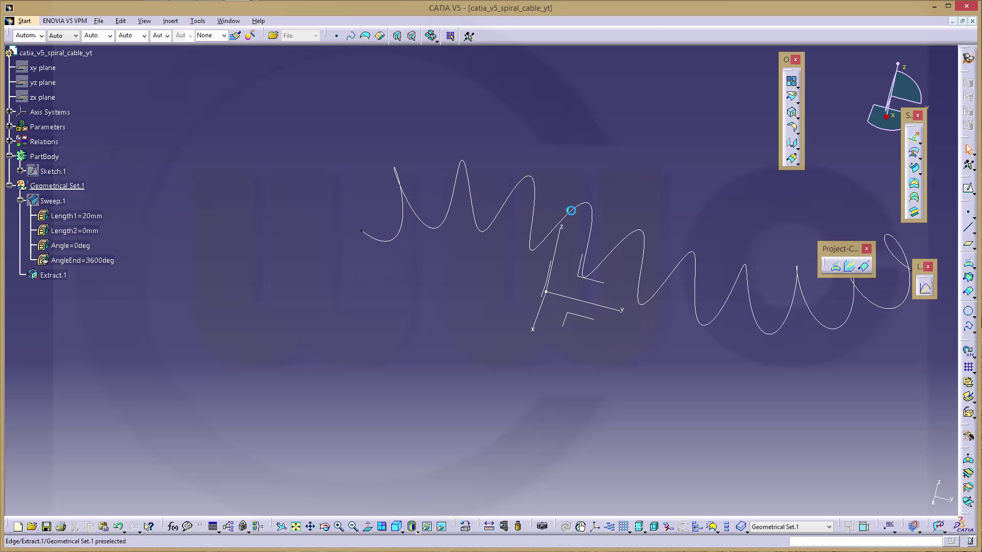
middle_click_drag(646, 174, 544, 177)
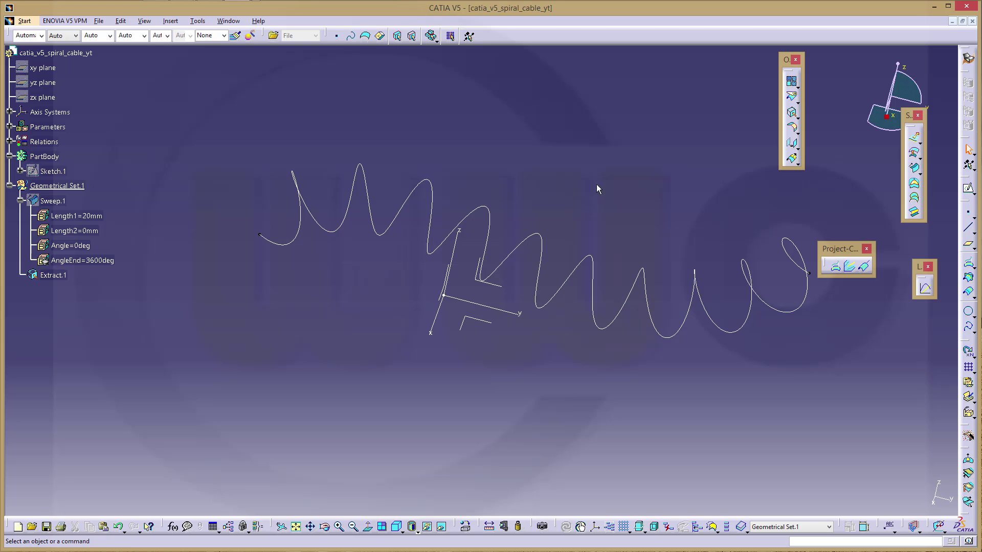
Sweep a 5mm-radius circle along Extract.1 as the center curve to make Sweep.2.
left_click(914, 168)
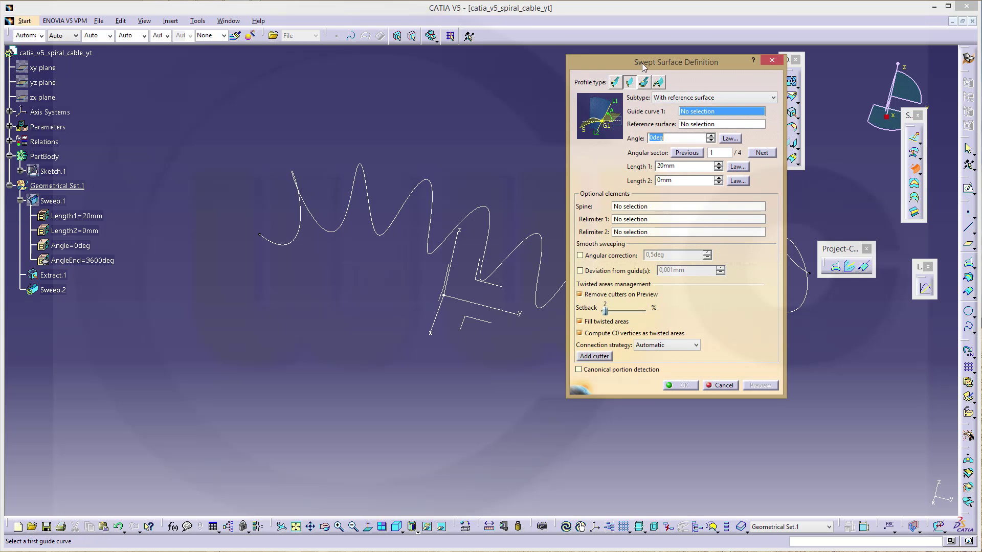
left_click_drag(644, 64, 753, 107)
left_click(754, 125)
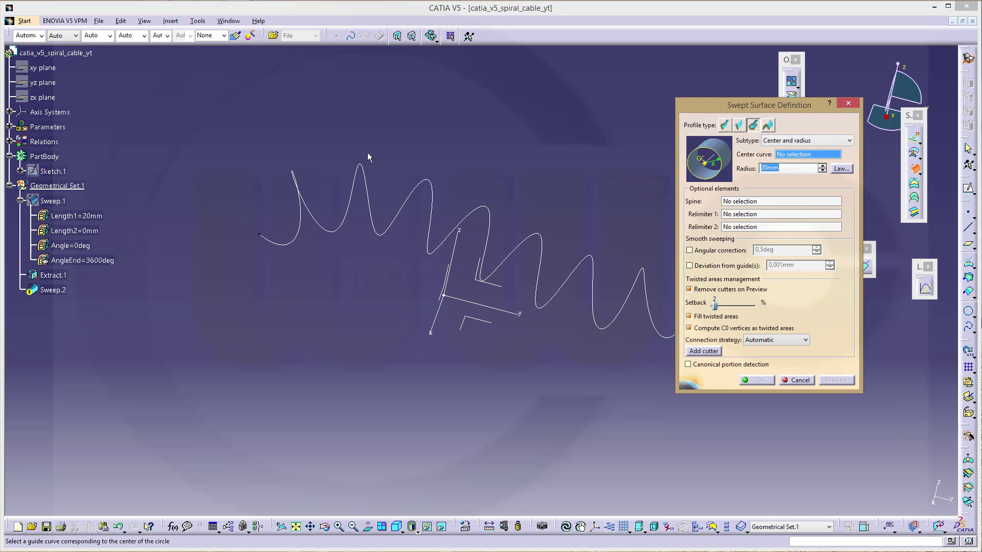
left_click(320, 224)
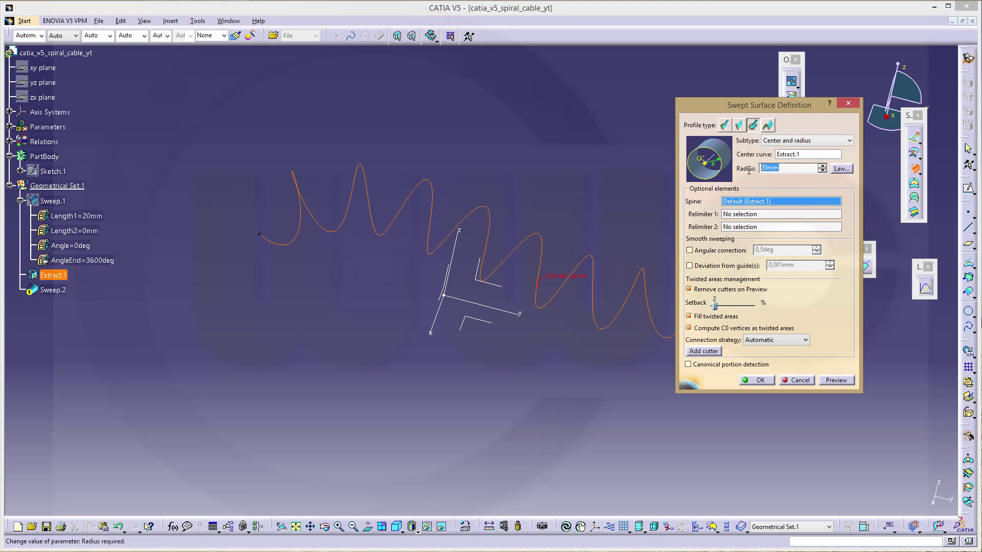
type("5")
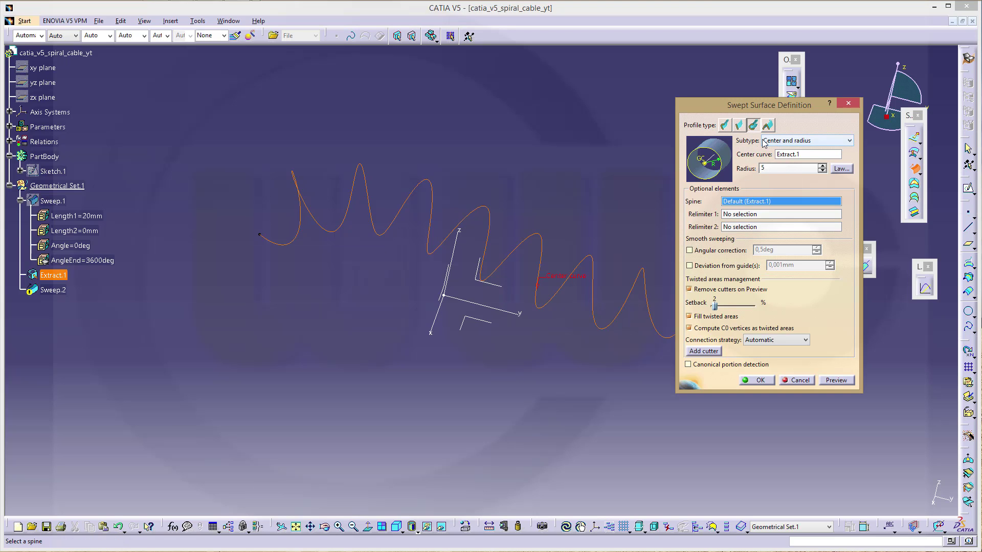
key("Tab")
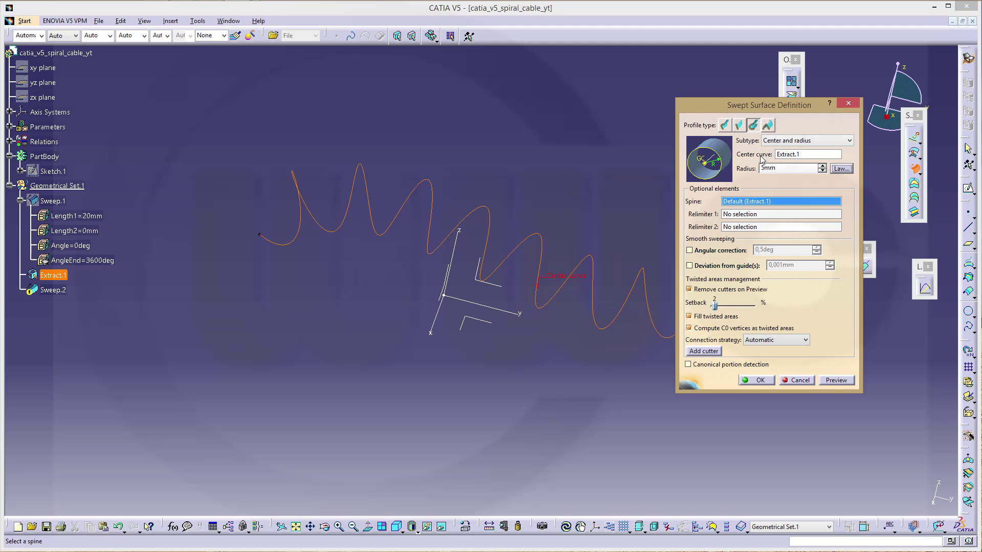
left_click(759, 382)
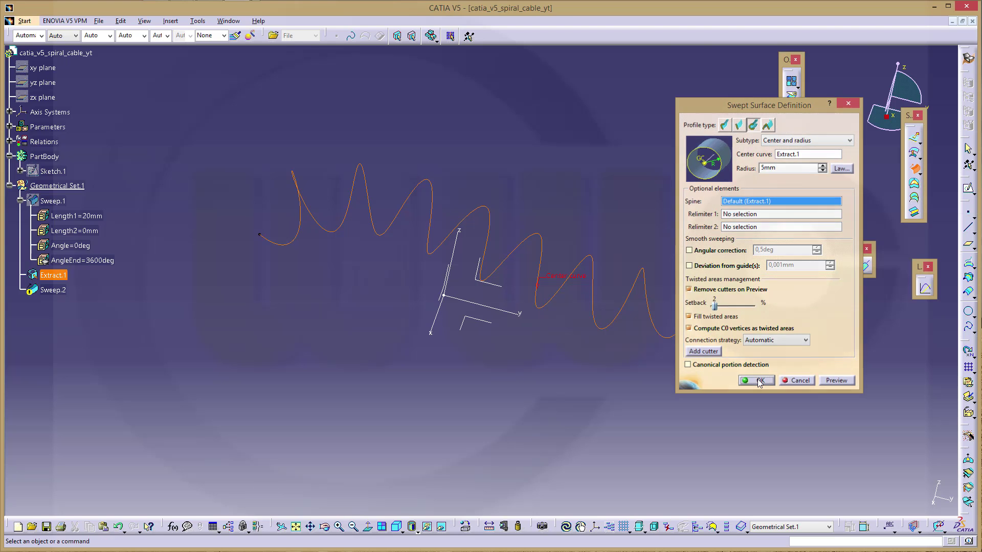
Change Sweep.2's circle radius from 5mm to 3mm.
middle_click_drag(594, 178, 610, 195)
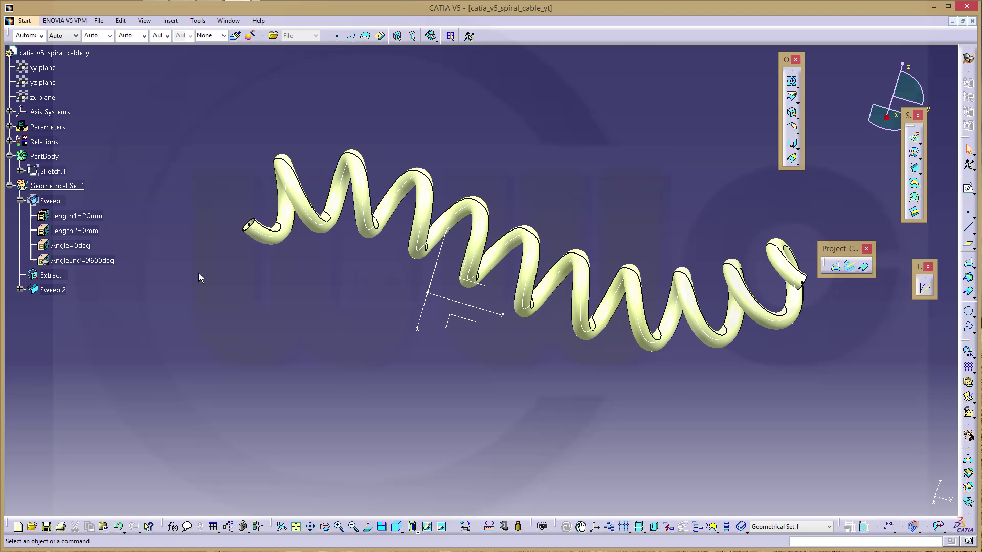
double_click(54, 291)
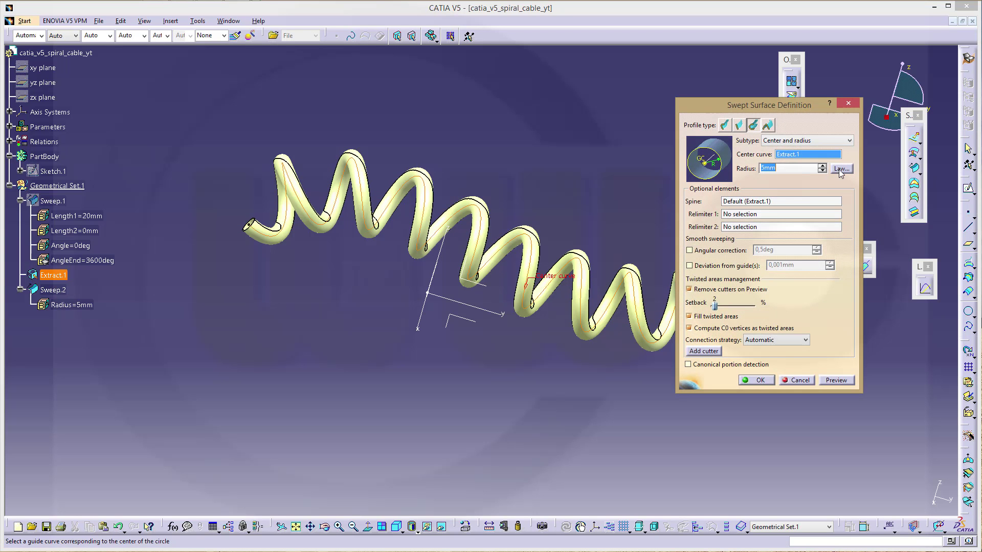
type("3")
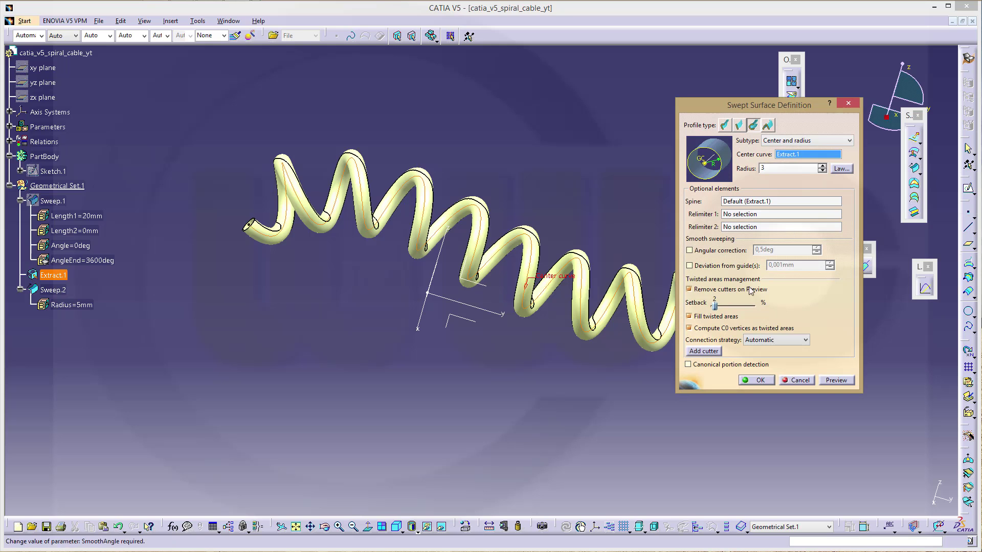
left_click(769, 383)
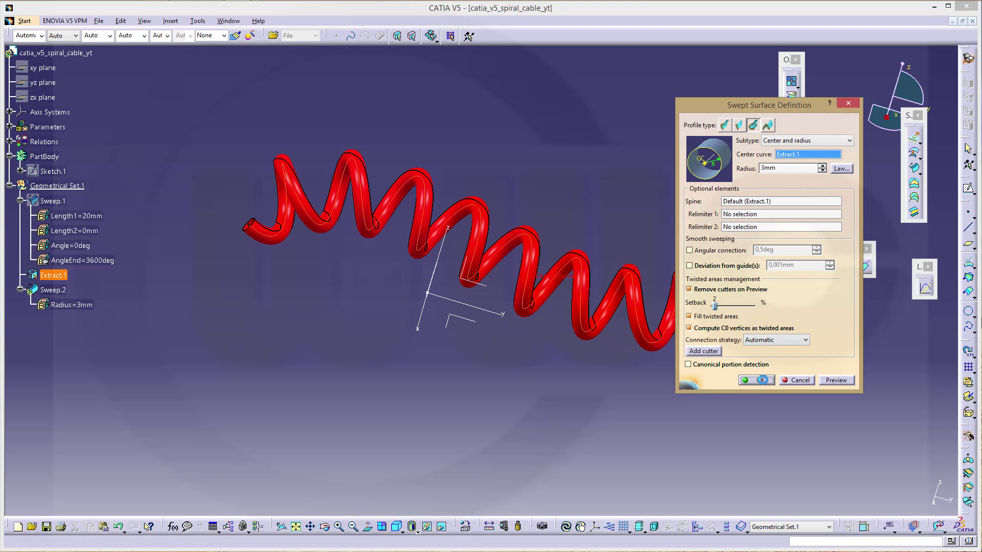
middle_click_drag(640, 189, 601, 241)
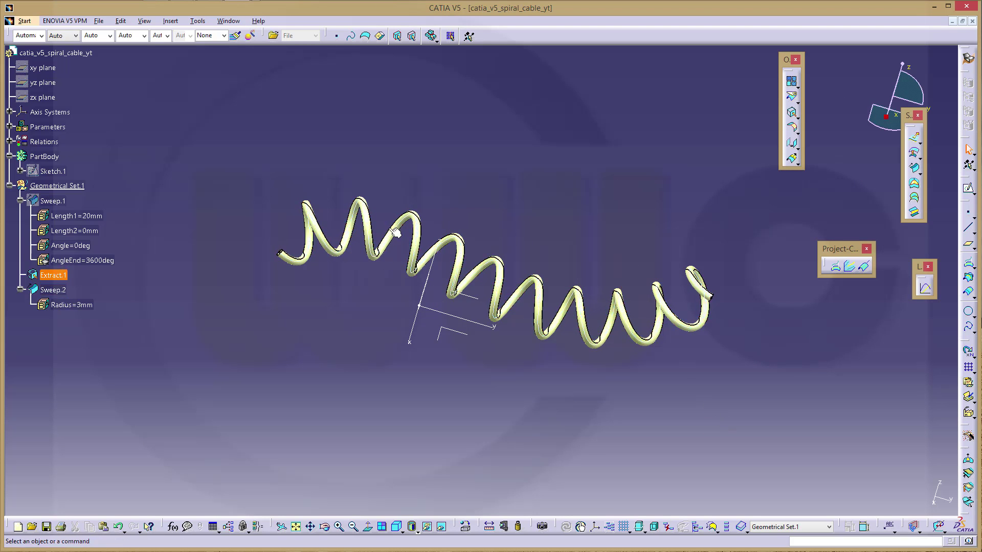
In Part Design, close the Sweep.2 tube into the solid CloseSurface.1.
left_click(968, 58)
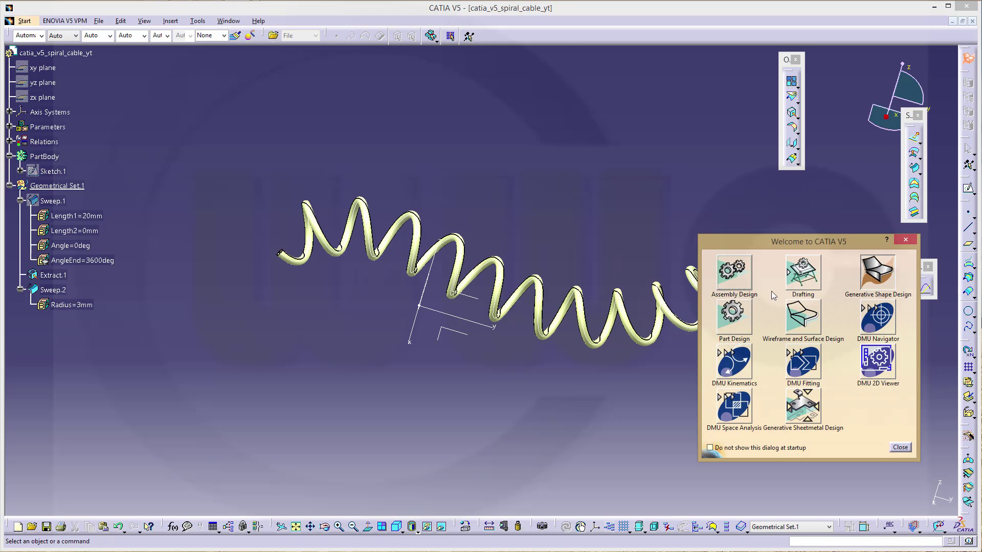
left_click(736, 319)
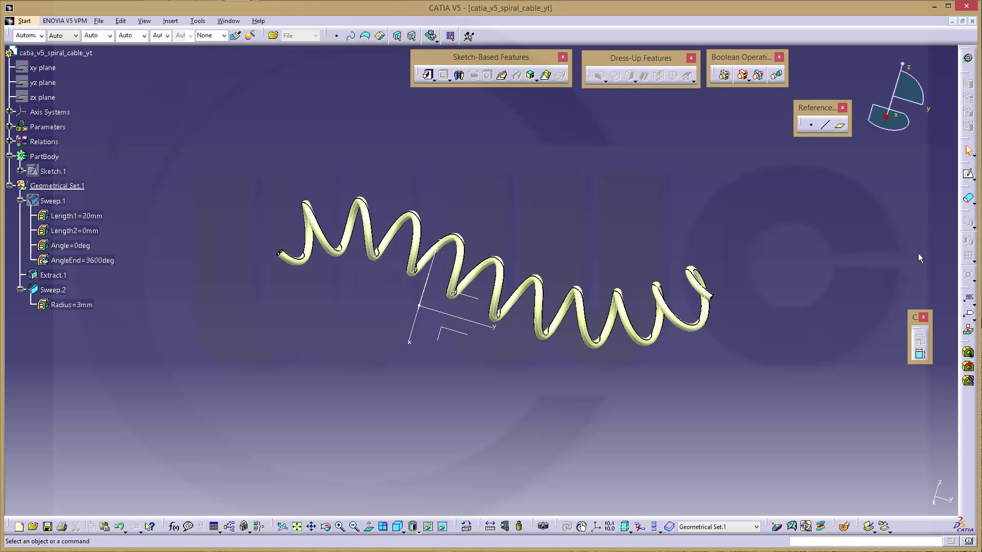
left_click(968, 202)
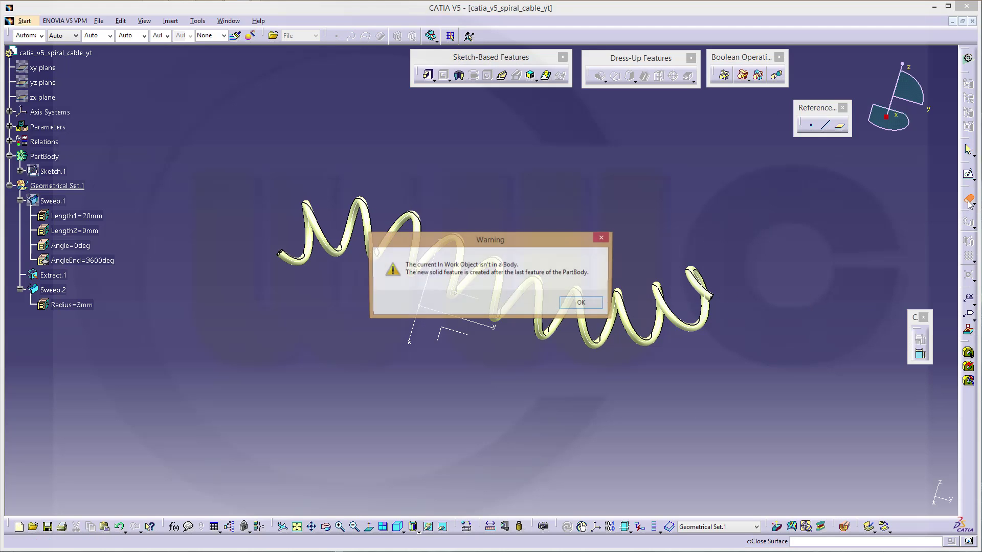
left_click(583, 304)
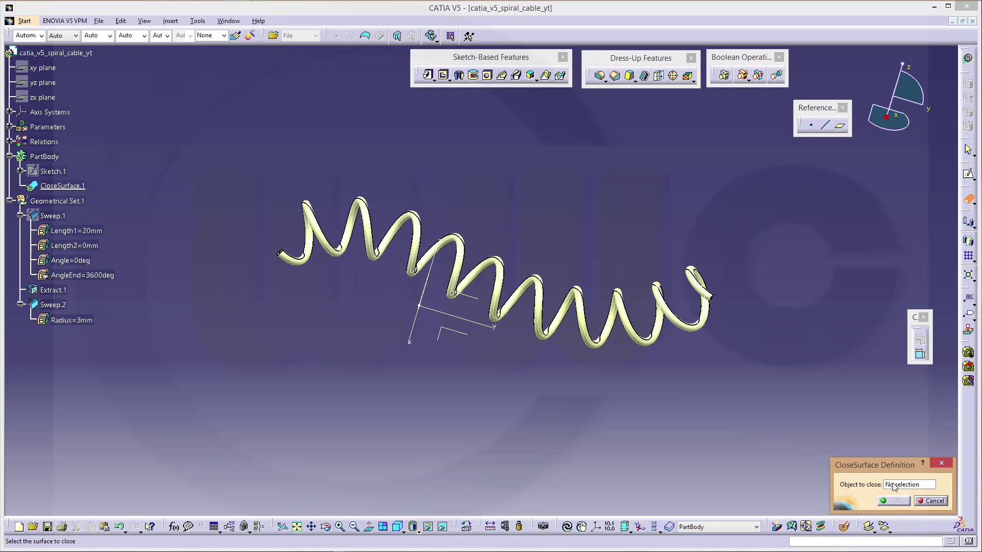
left_click(894, 485)
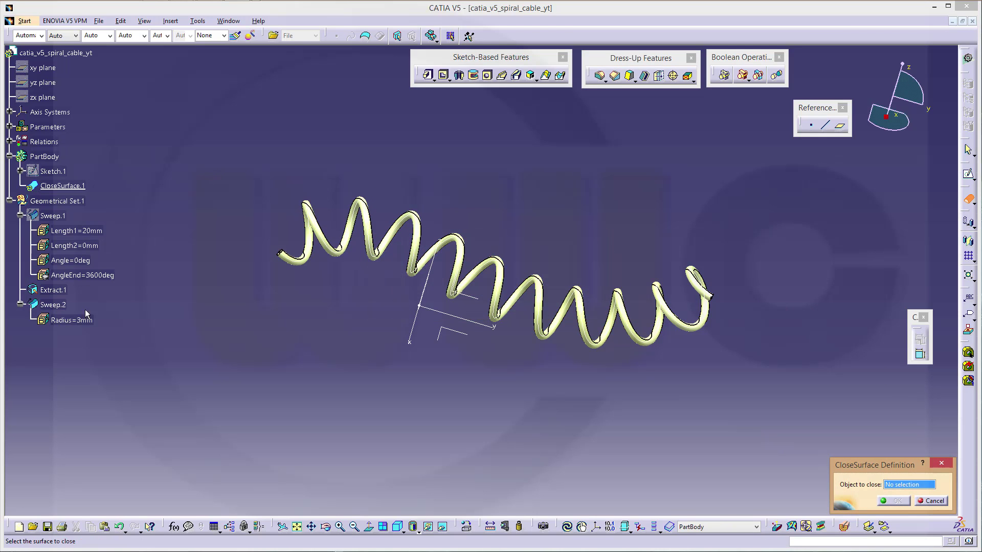
left_click(66, 306)
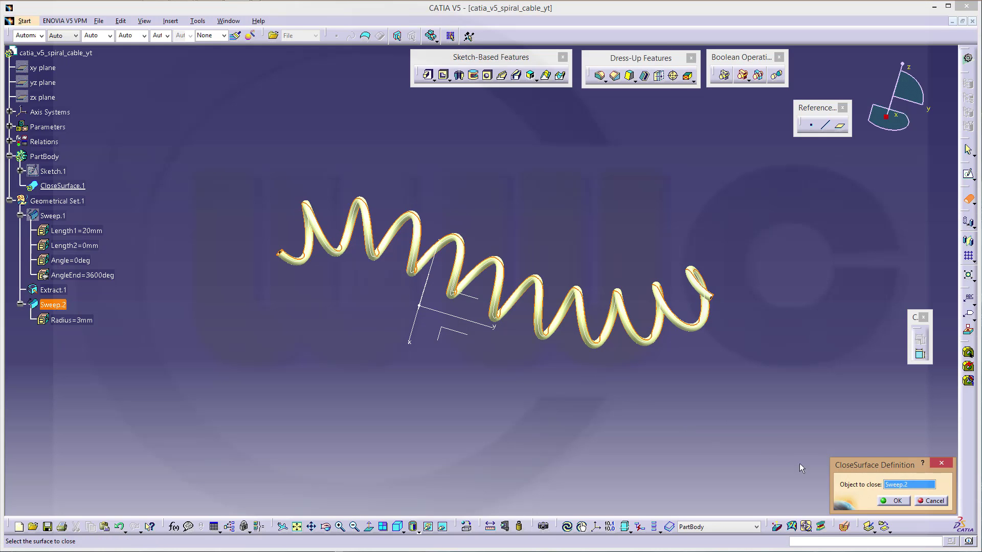
left_click(896, 501)
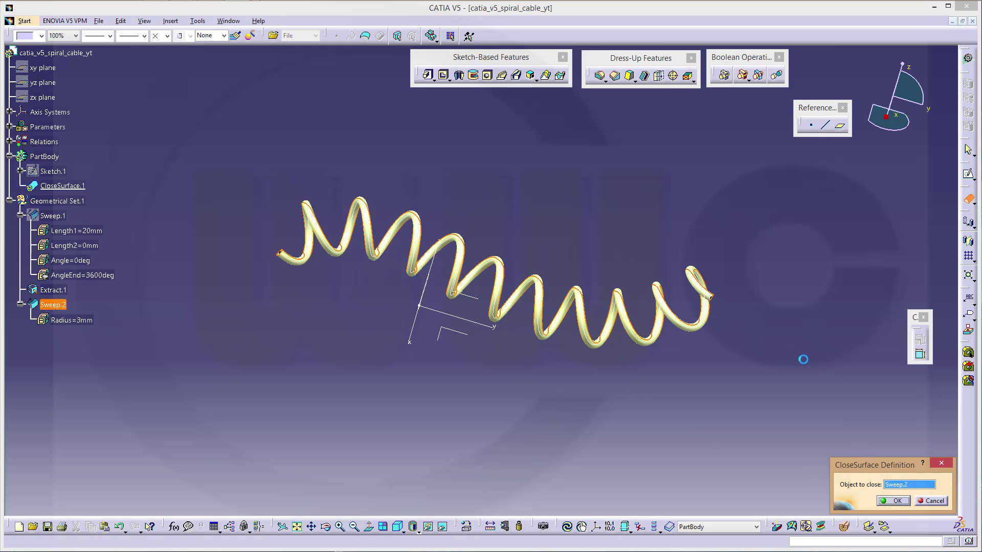
Hide the Sweep.2 surface and zoom out so the whole 3mm solid coil is visible.
right_click(62, 306)
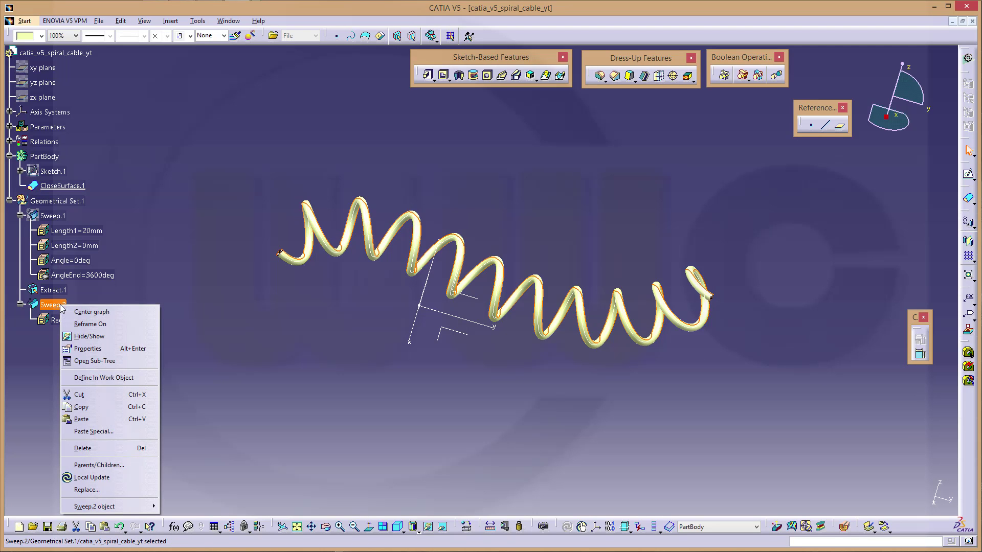
left_click(89, 336)
middle_click_drag(391, 161, 508, 227)
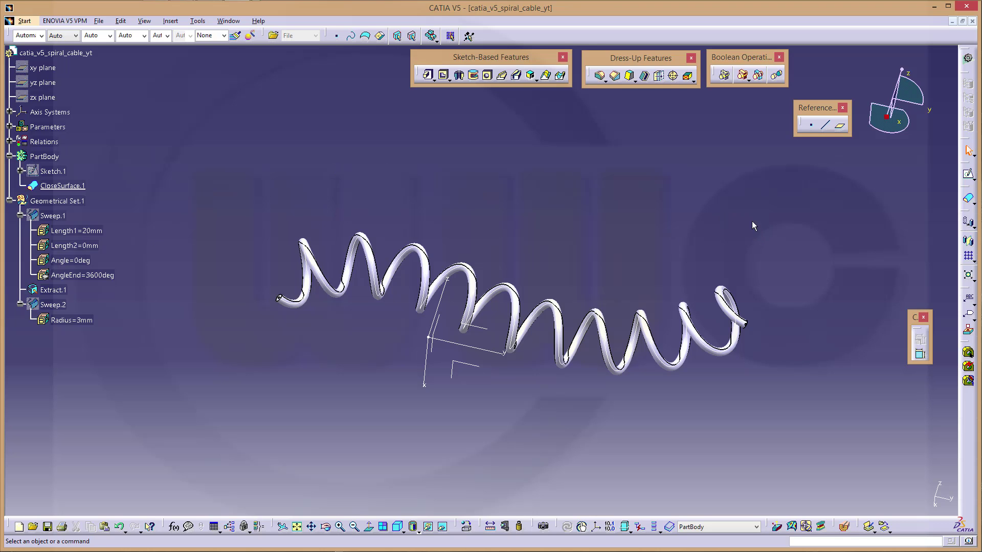
middle_click_drag(753, 222, 759, 265, "ctrl")
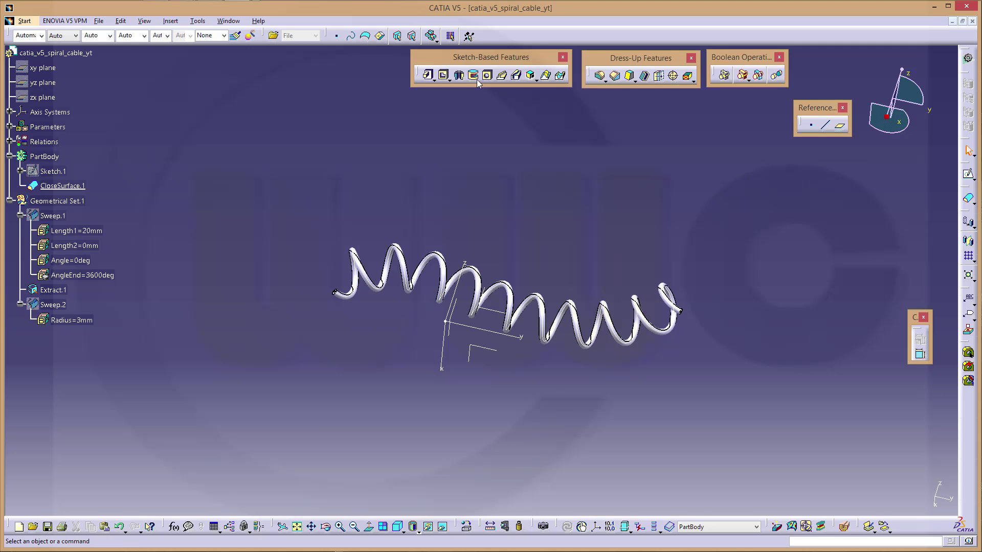
Switch to the FreeStyle workbench and move its floating tool panel off the model.
left_click(26, 21)
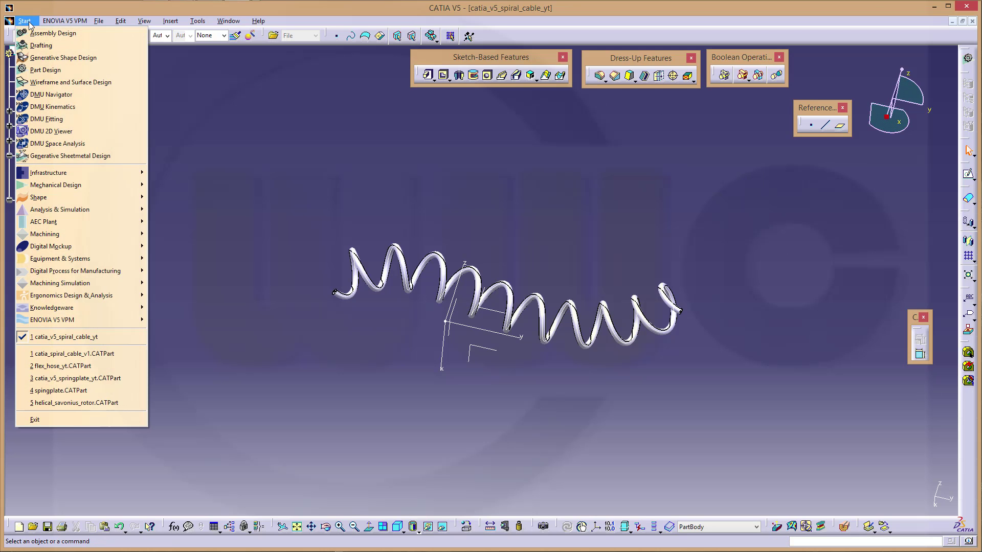
mouse_move(64, 200)
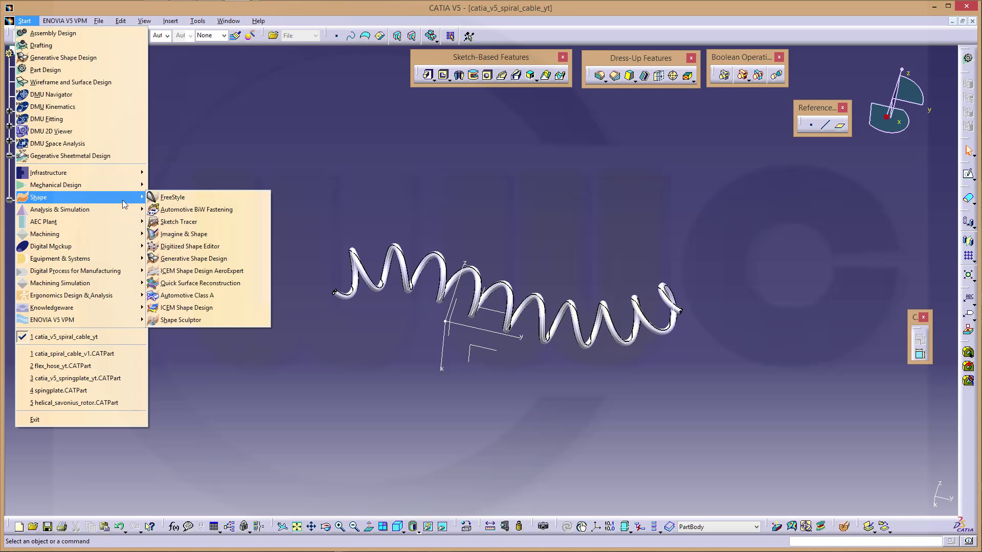
left_click(190, 199)
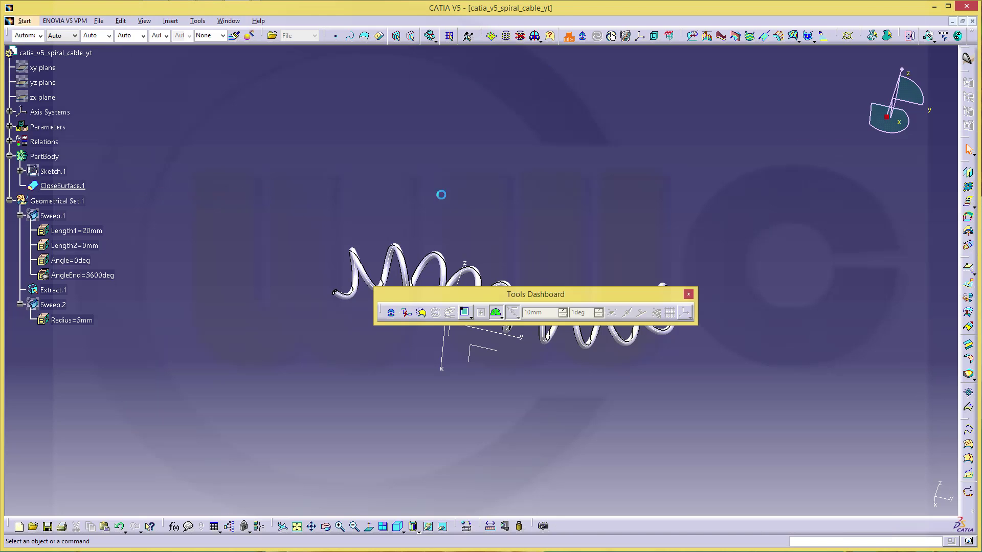
left_click_drag(559, 296, 430, 125)
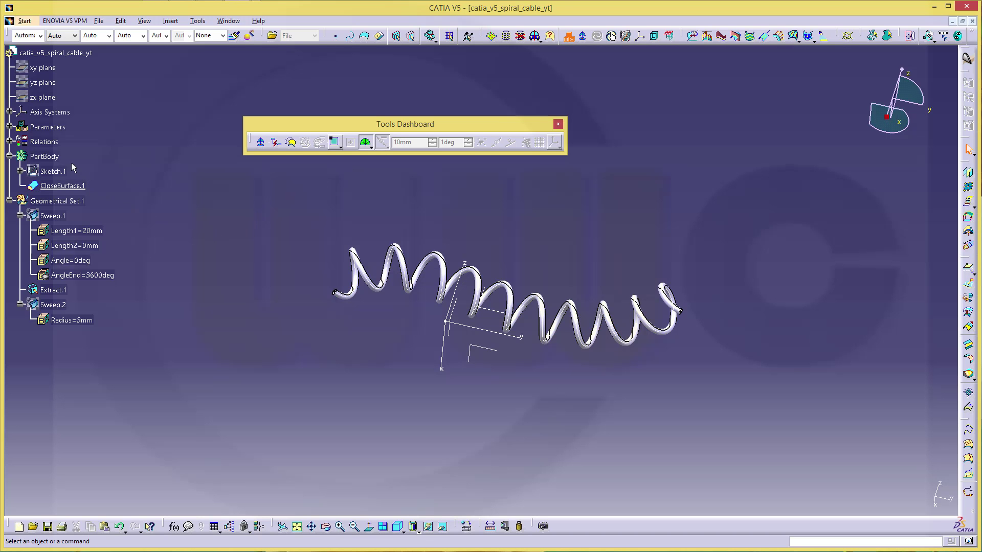
Hide the PartBody solid coil and the Extract.1 helix, leaving only the axes.
left_click(51, 157)
right_click(55, 158)
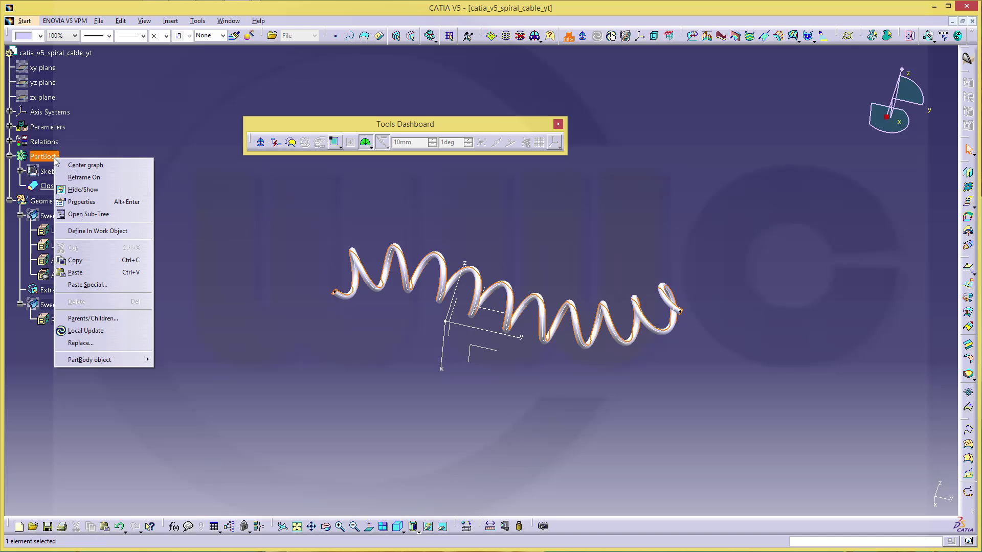
left_click(75, 191)
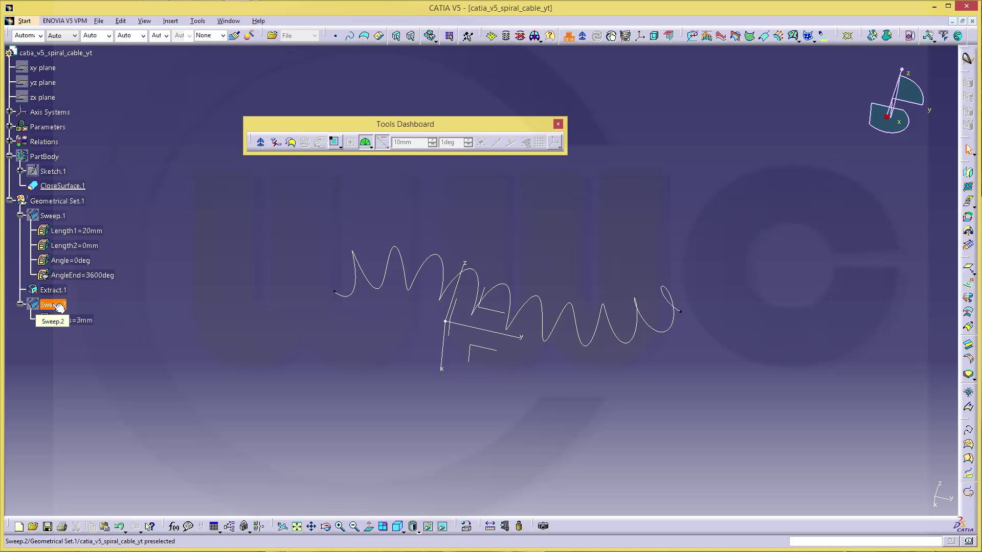
right_click(49, 290)
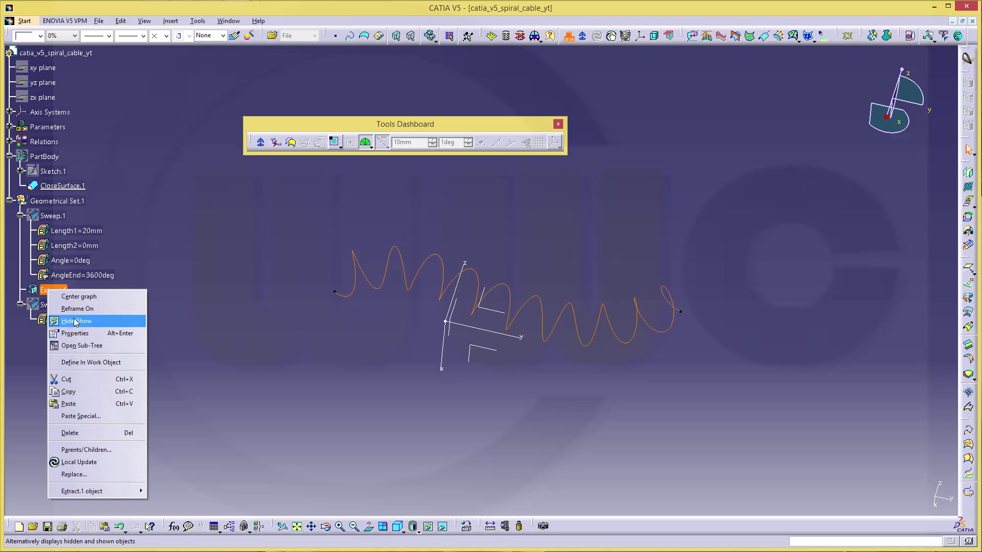
left_click(75, 322)
middle_click_drag(511, 218, 548, 221)
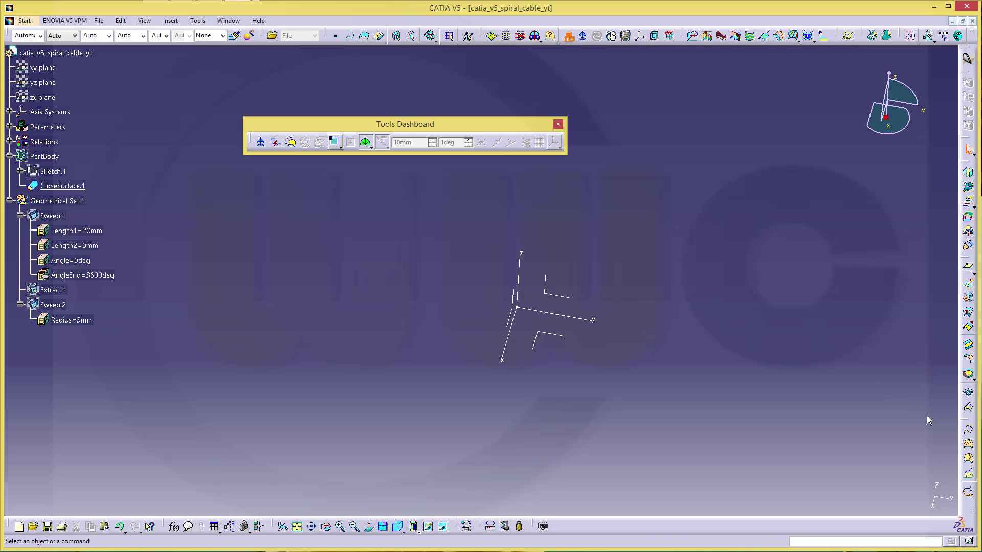
Start a freeform 3D Curve and place its first four points from left to right.
left_click(968, 431)
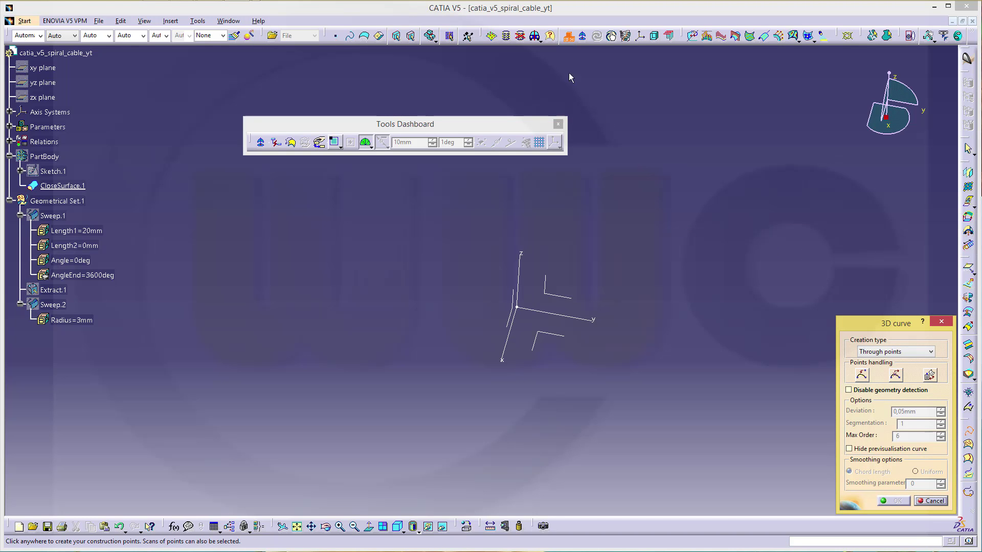
left_click(582, 36)
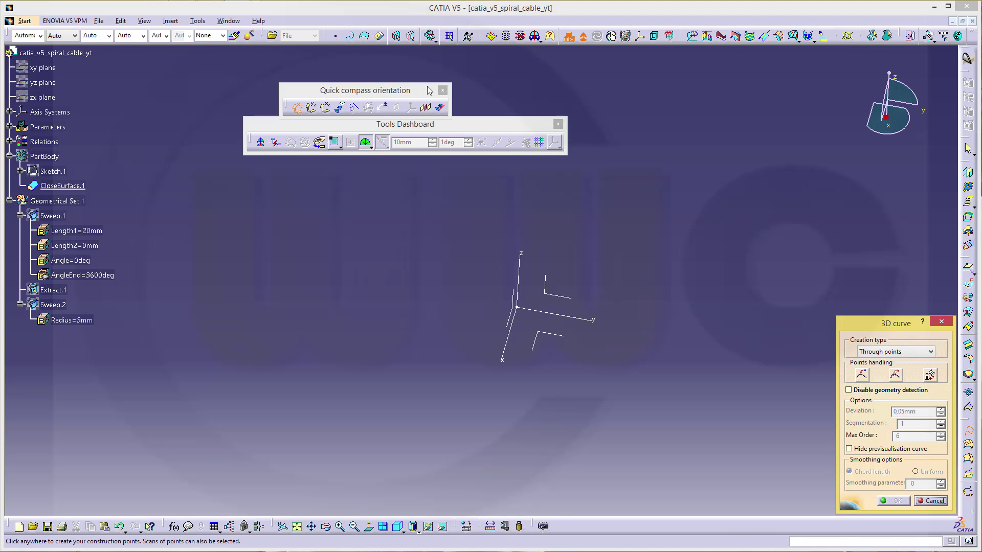
left_click_drag(410, 91, 424, 77)
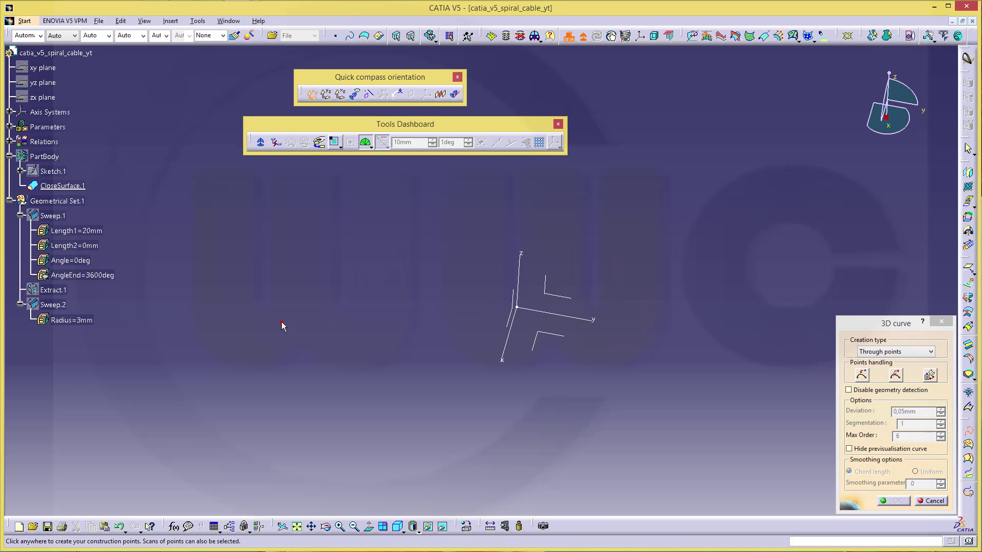
left_click(194, 325)
left_click(299, 251)
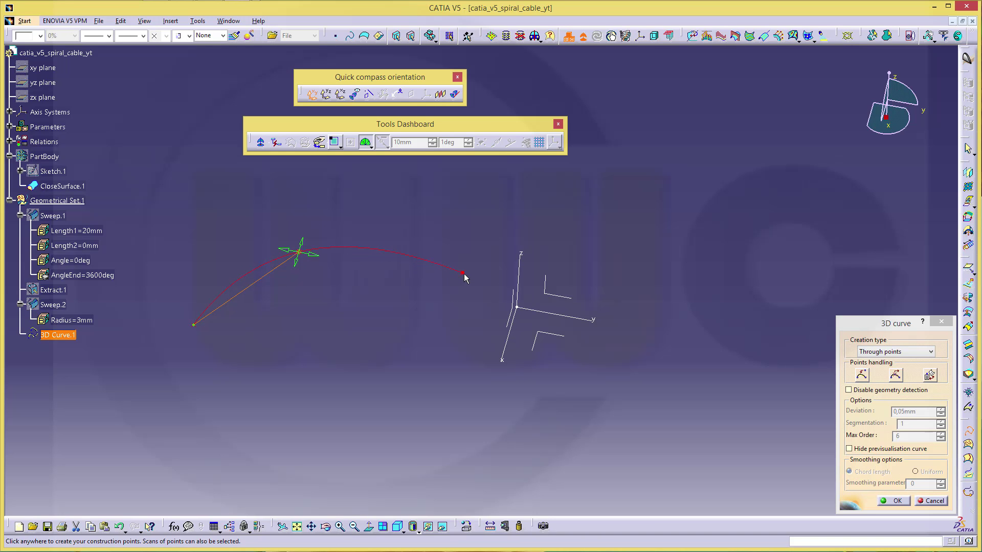
left_click(463, 274)
left_click(650, 254)
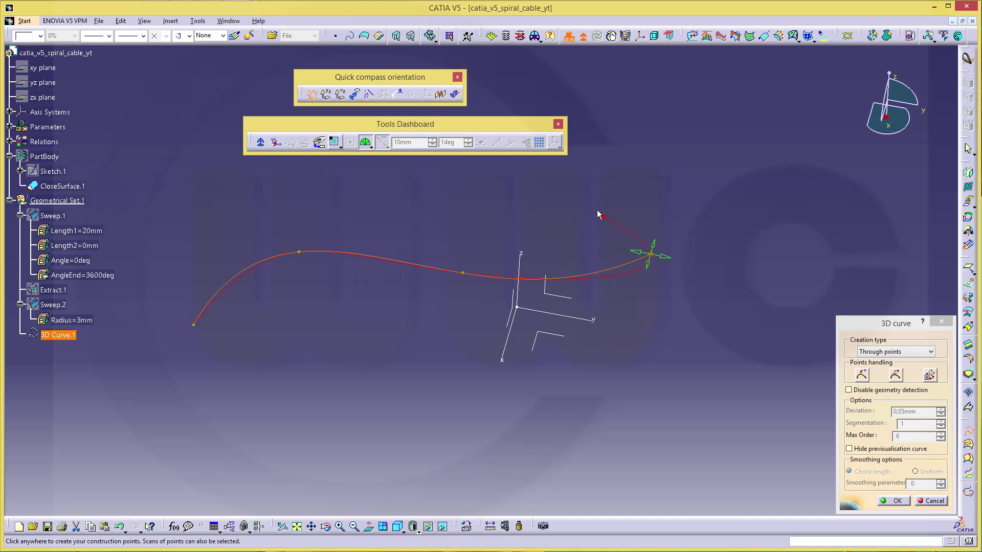
Switch point placement to the yz plane and add two more points toward the far end.
left_click(326, 95)
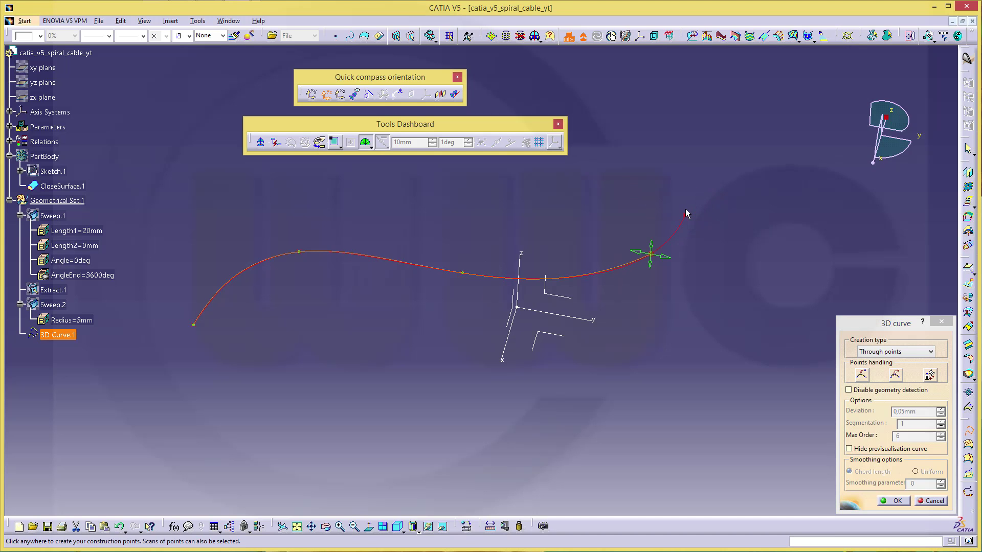
middle_click_drag(684, 217, 664, 240)
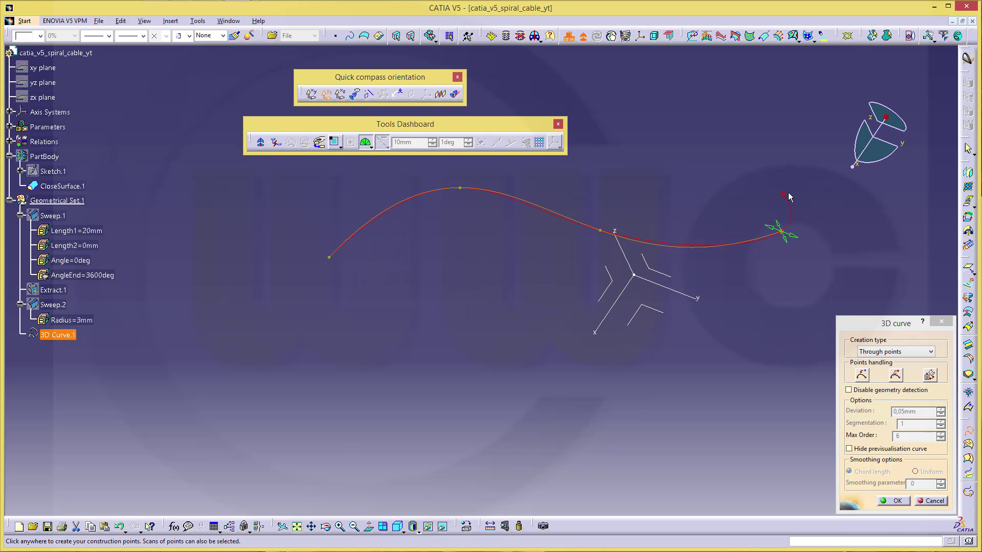
middle_click_drag(807, 186, 742, 222)
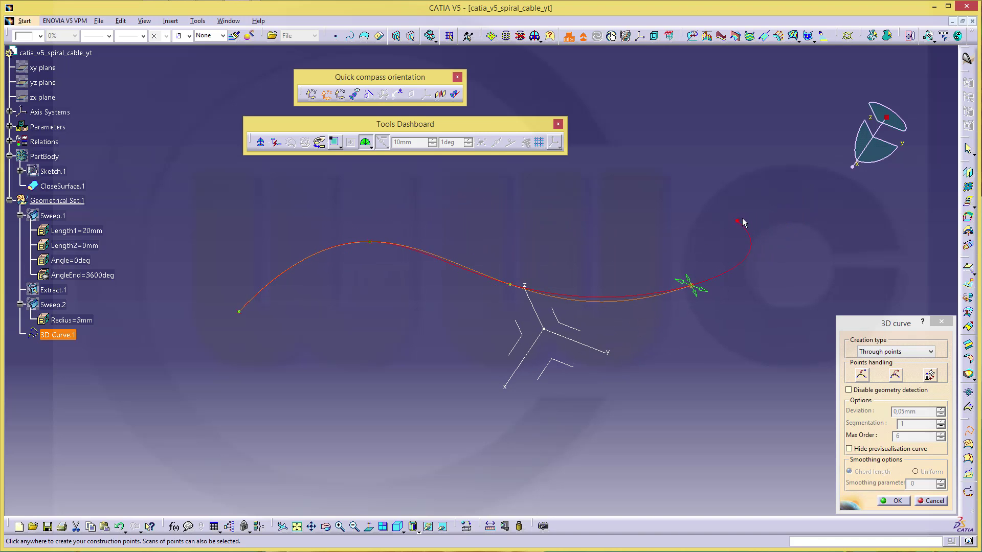
left_click(340, 94)
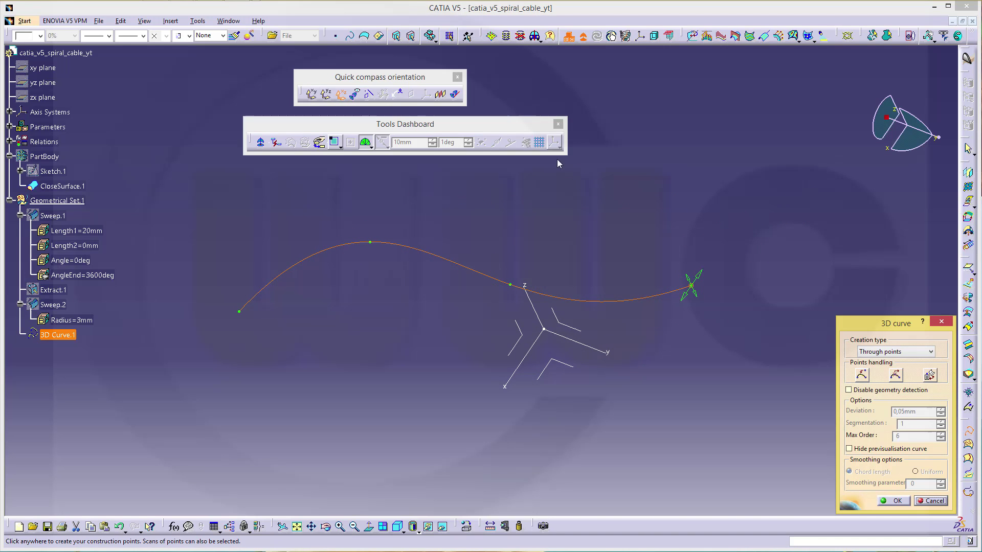
left_click(734, 203)
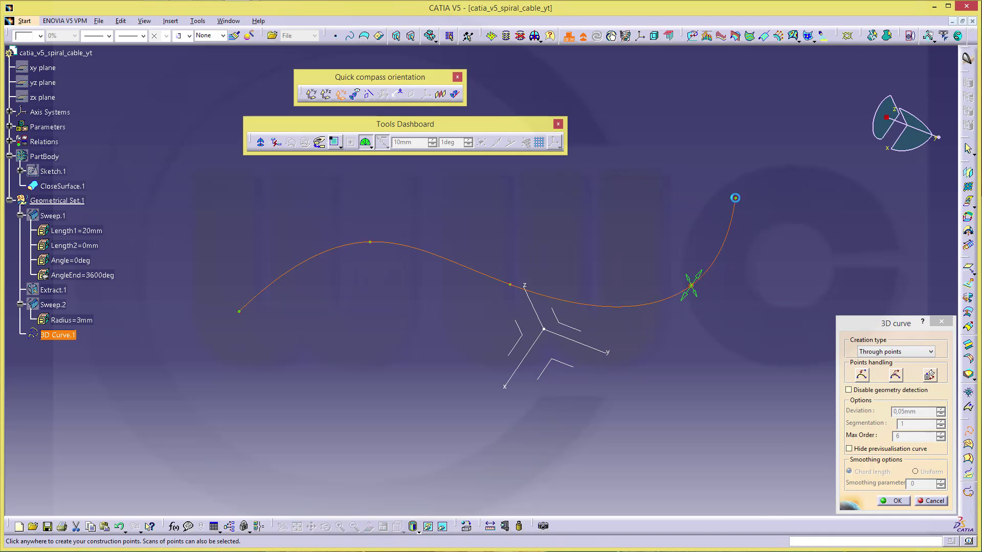
left_click(802, 112)
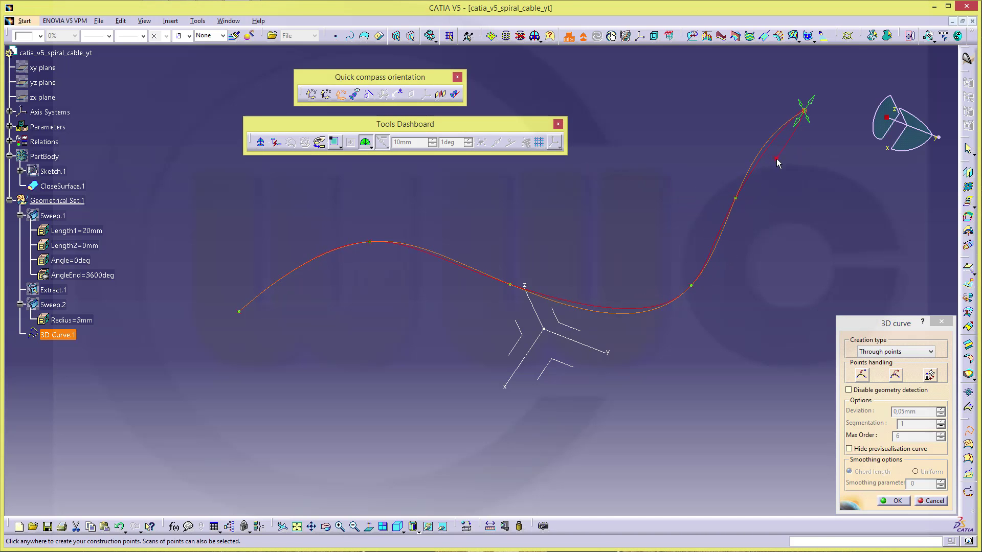
Add a final extending point from another angle and create 3D Curve.1.
middle_click_drag(778, 166, 547, 250)
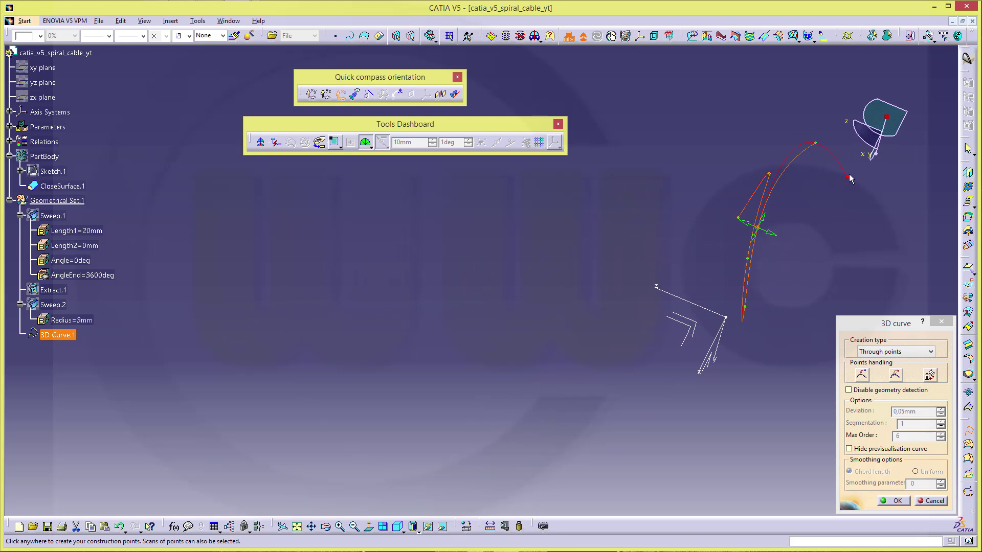
middle_click_drag(831, 191, 504, 231)
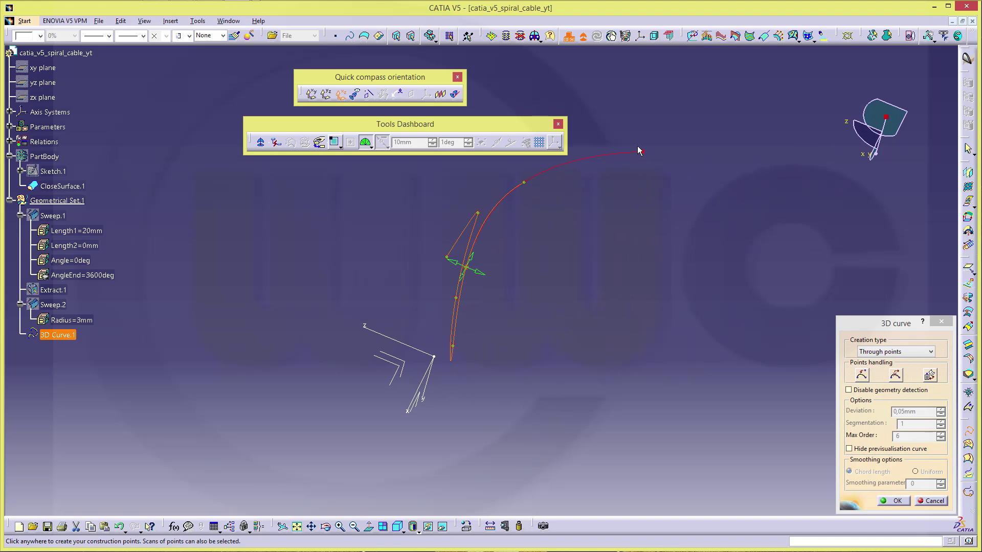
left_click(635, 145)
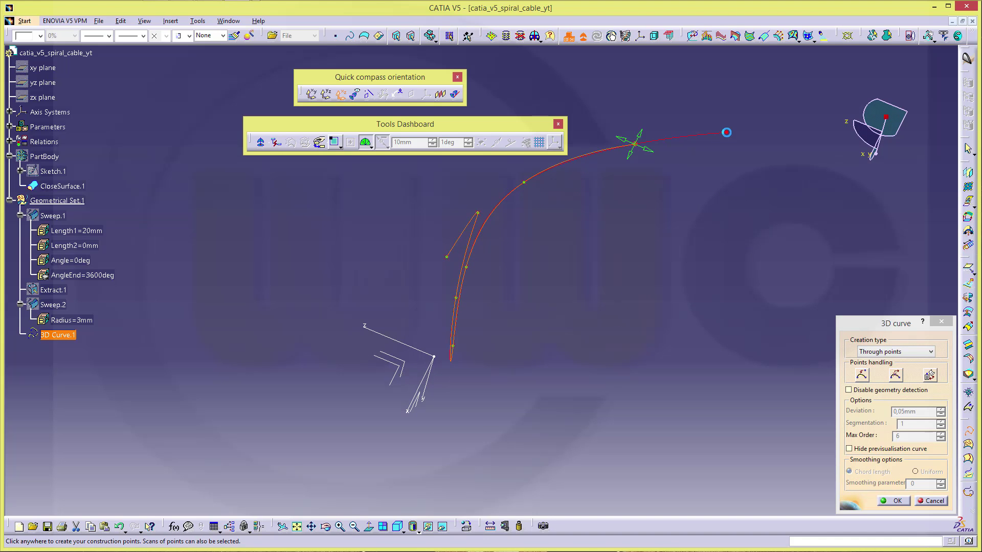
left_click(894, 501)
middle_click_drag(515, 273, 689, 292)
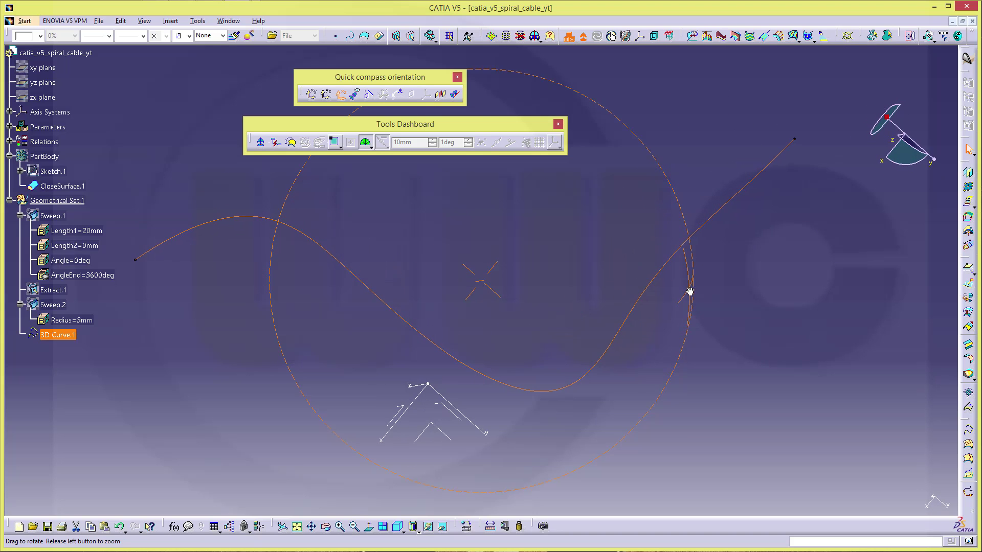
Close the Quick compass toolbar and switch to Generative Shape Design, viewing the whole 3D Curve.1.
left_click(457, 77)
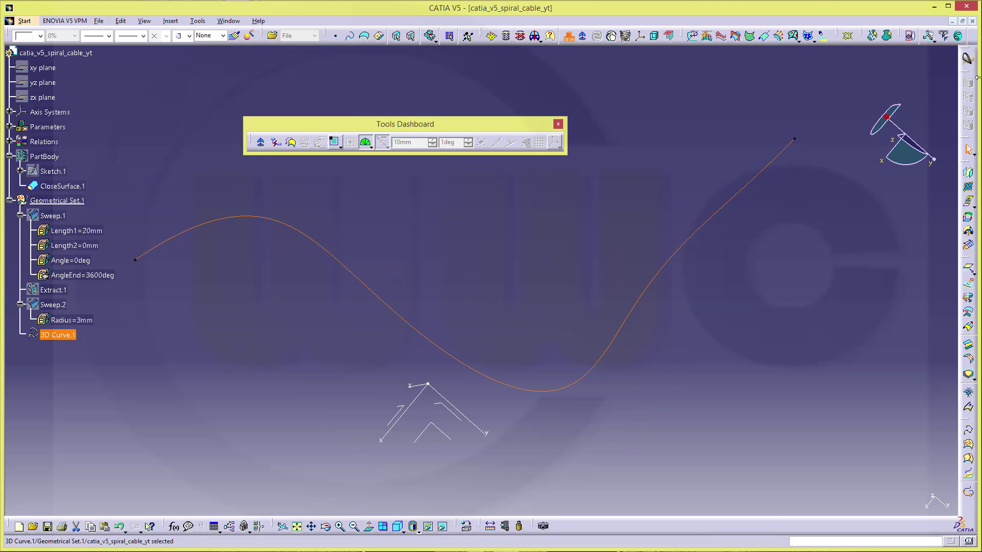
left_click(967, 58)
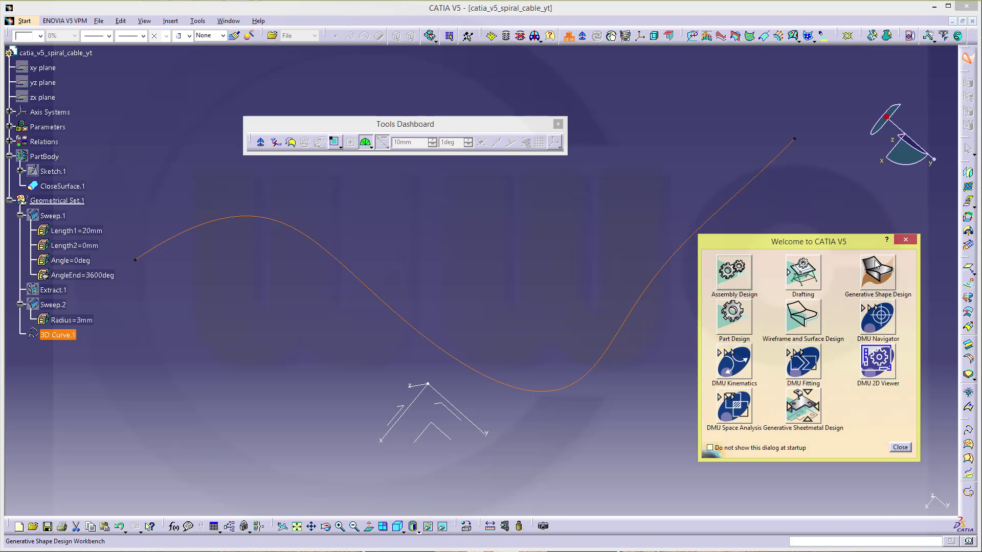
left_click(878, 273)
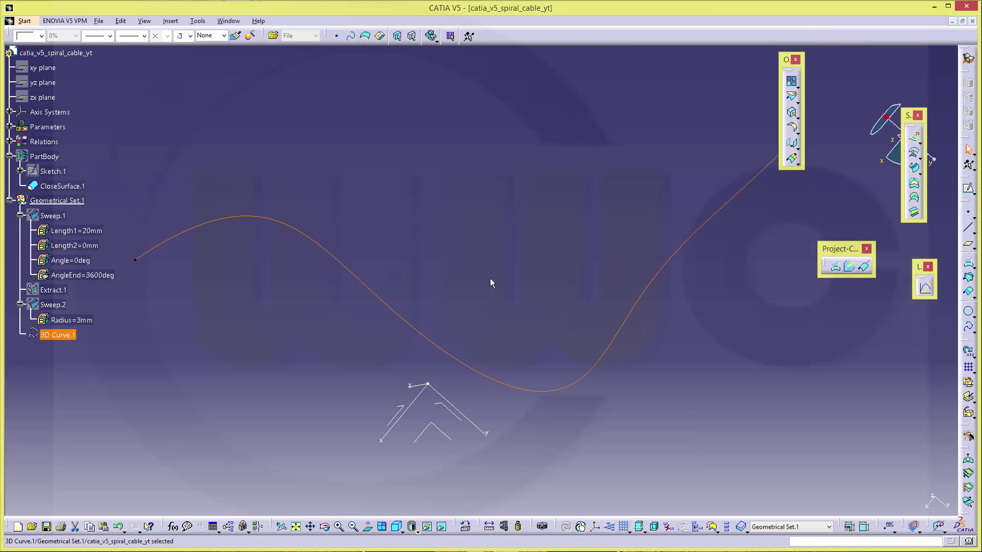
left_click(491, 277)
middle_click_drag(492, 274, 528, 199, "ctrl")
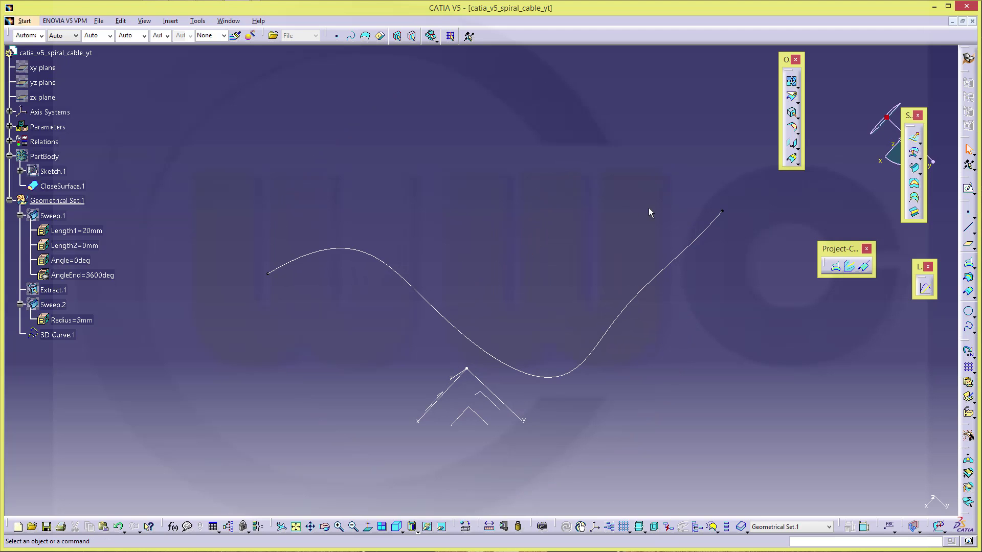
Define a Line-profile sweep with 3D Curve.1 as guide and the XY plane as reference, opening the angle Law.
left_click(914, 168)
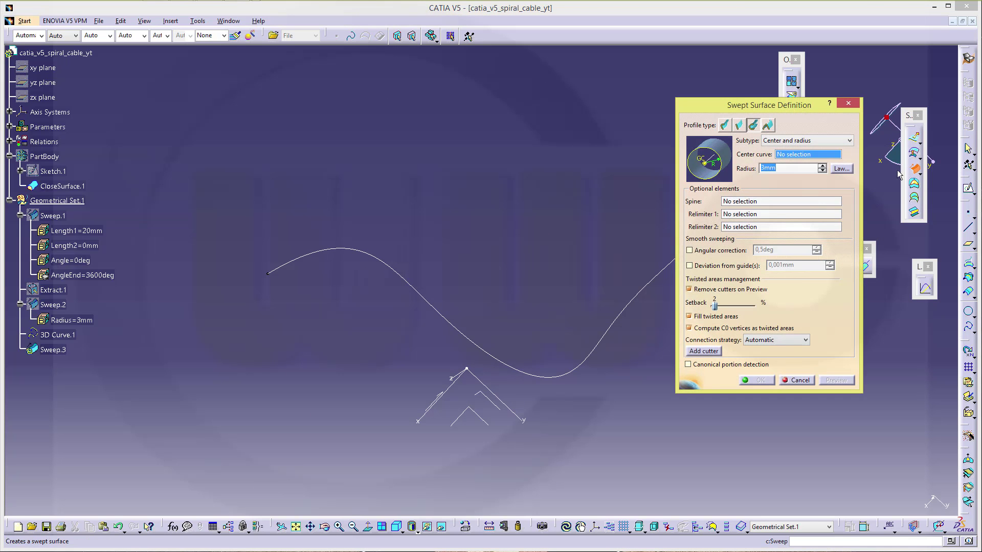
left_click(740, 125)
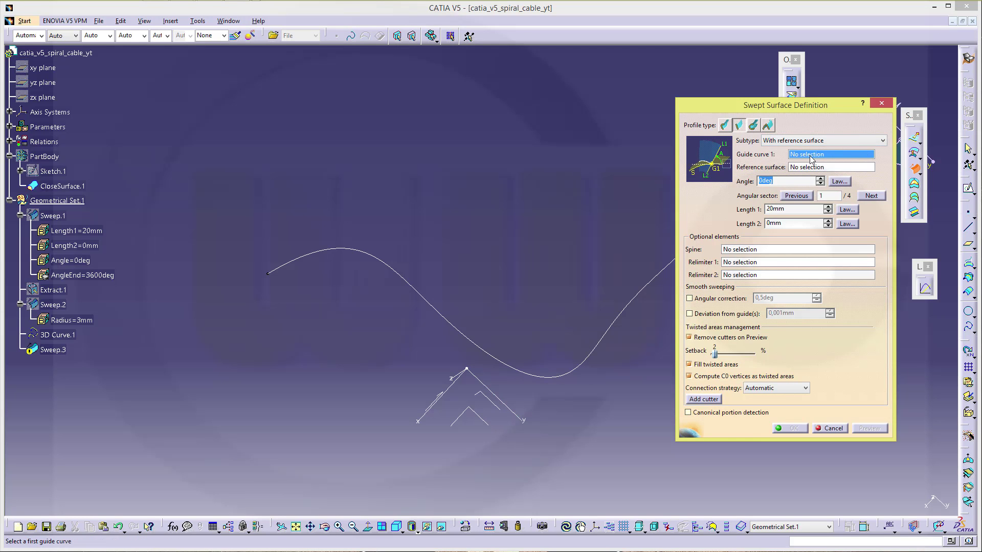
left_click(410, 283)
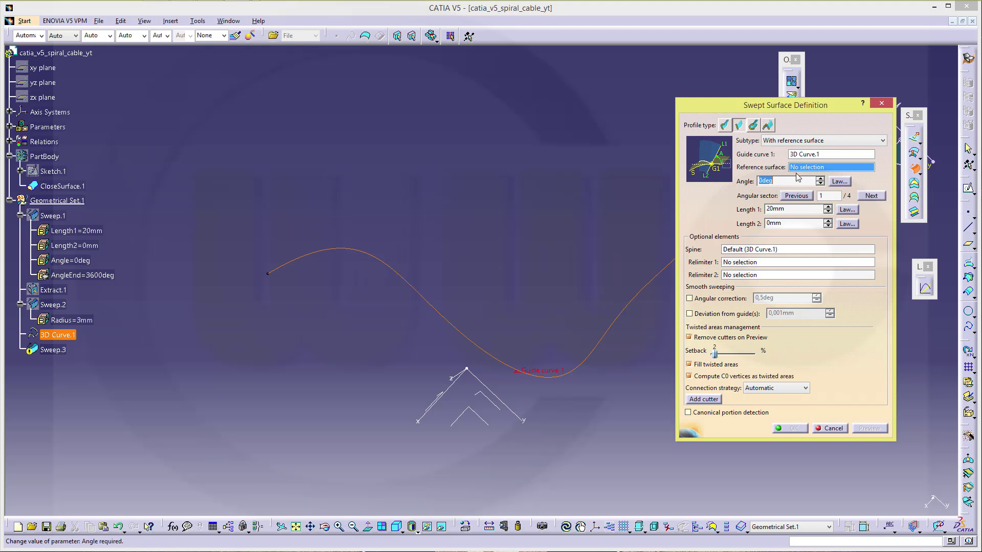
left_click(476, 415)
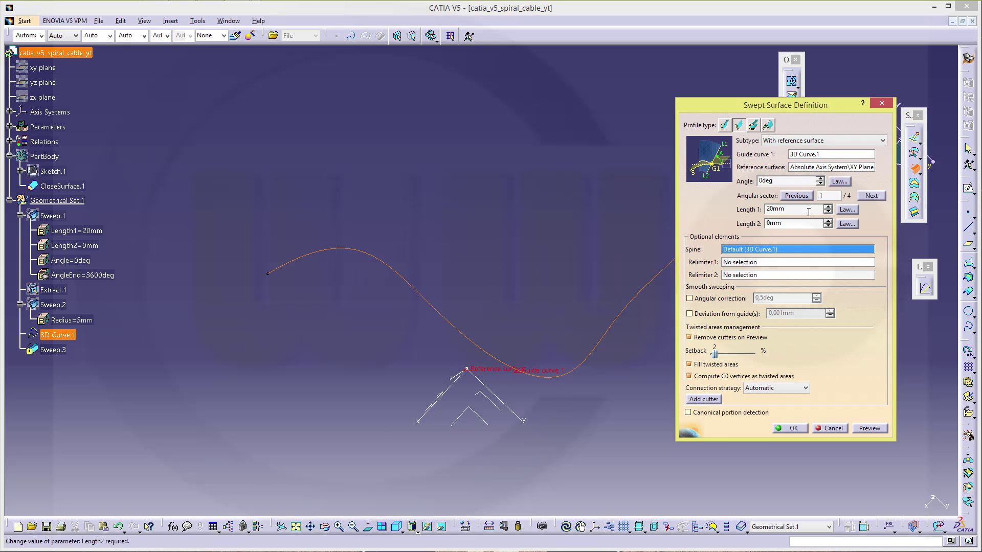
left_click(839, 181)
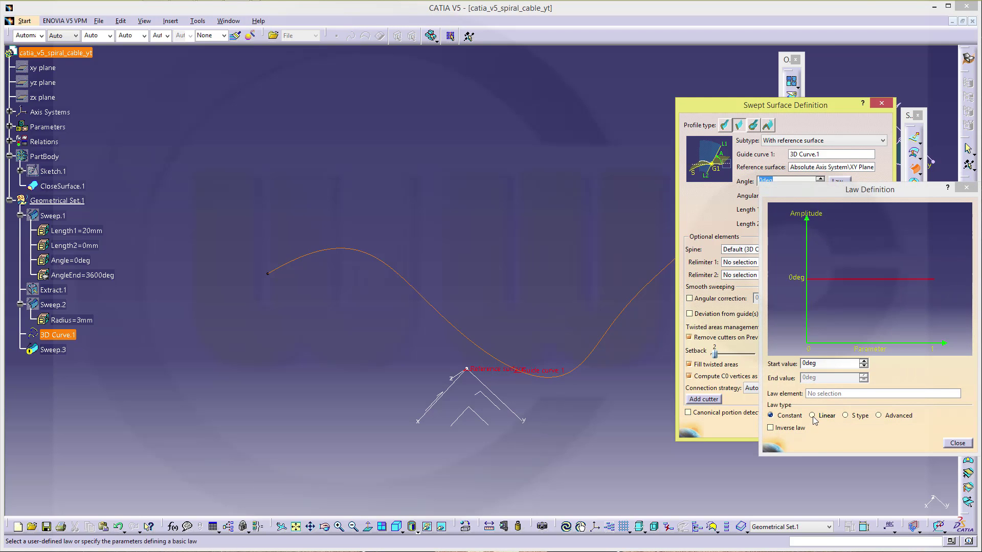
Give the sweep a Linear angle law ending at 360deg*number_of_turns and create the twisted ribbon Sweep.3.
left_click(824, 417)
double_click(817, 377)
right_click(817, 378)
left_click(853, 382)
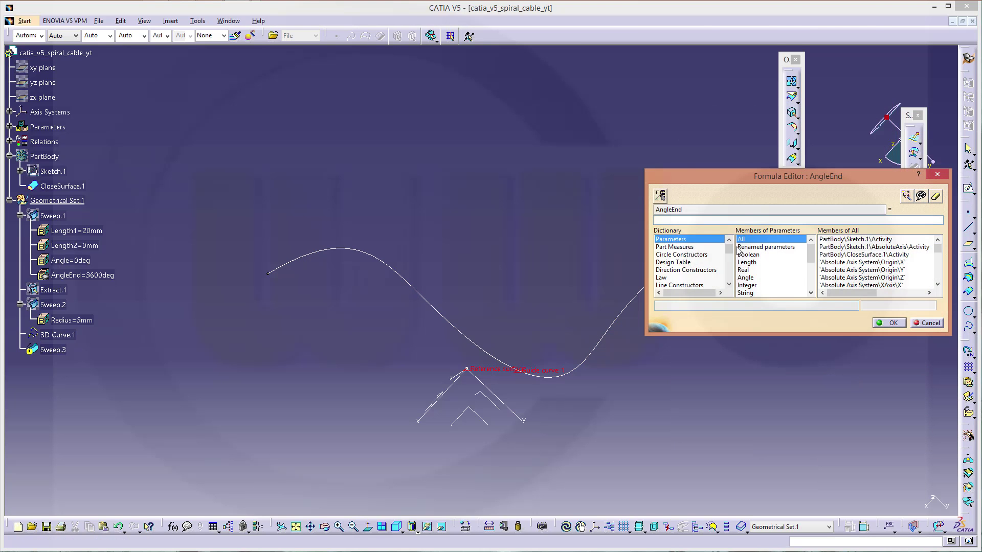
type("360deg*")
left_click(750, 247)
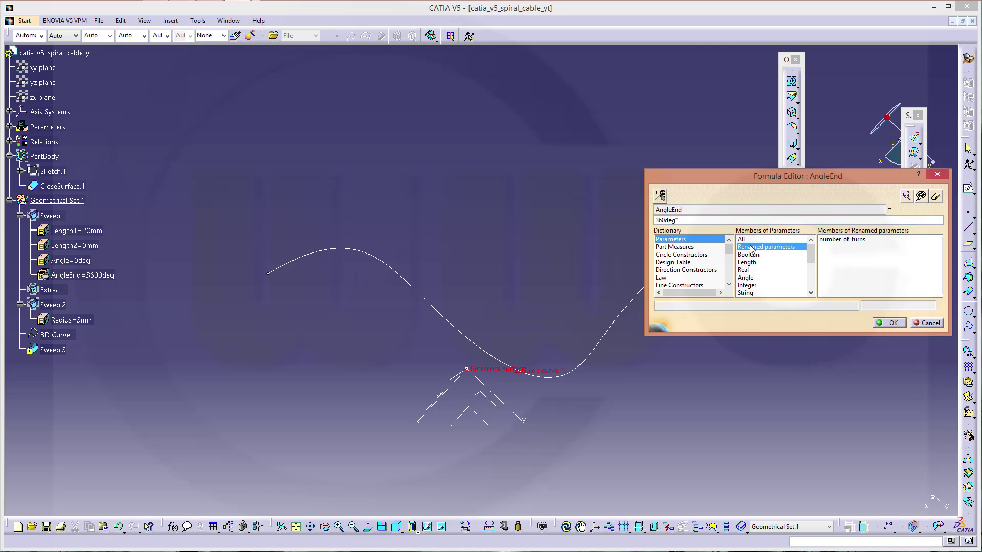
double_click(843, 240)
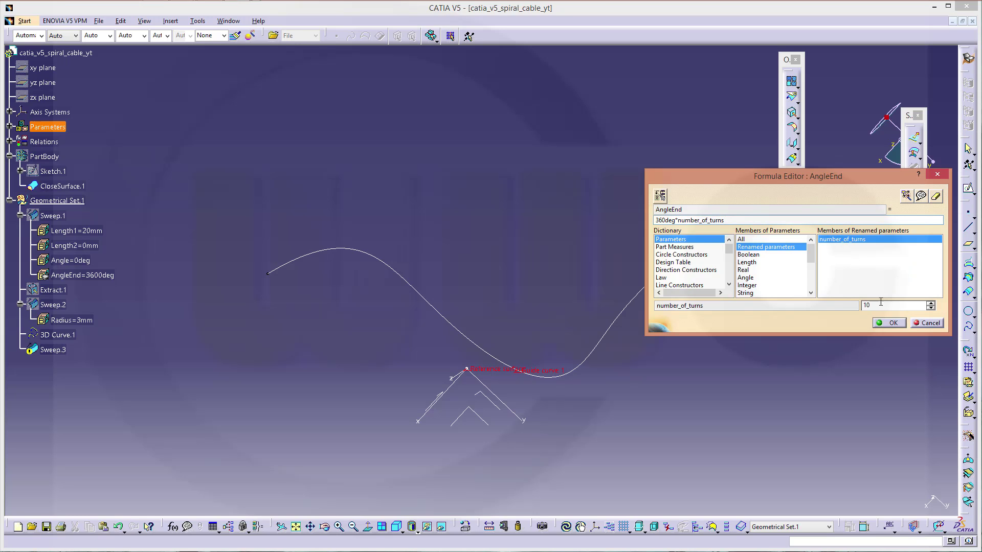
left_click(893, 325)
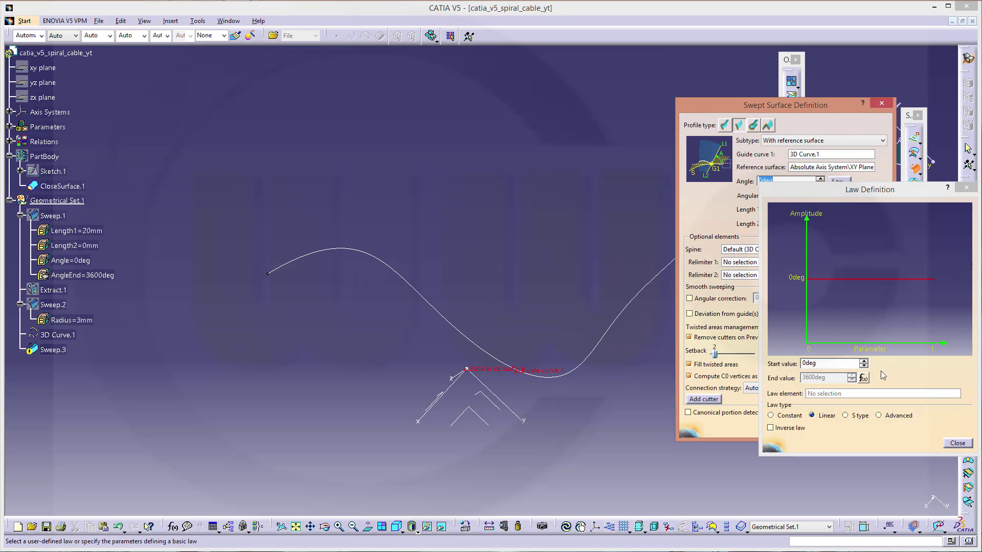
left_click(957, 444)
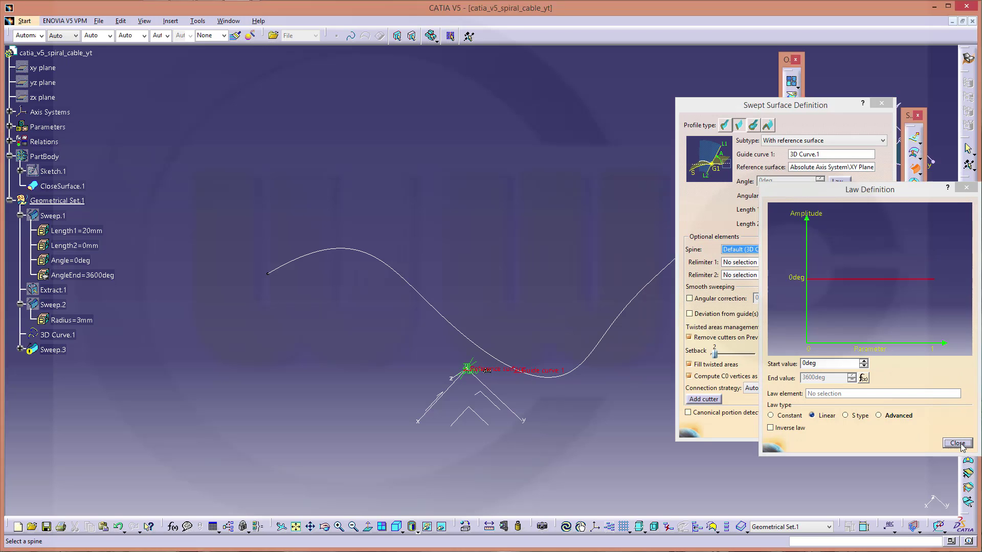
left_click(794, 431)
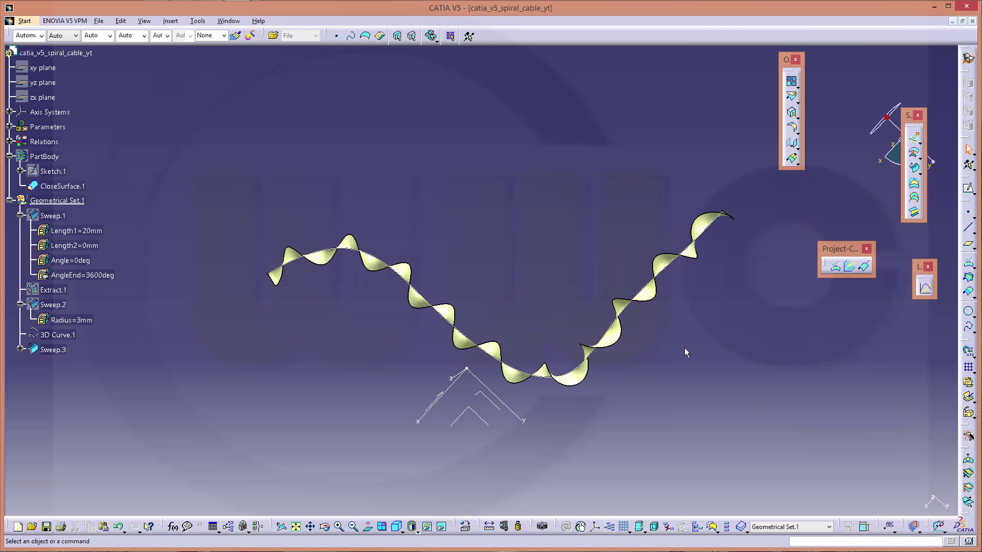
Change the Length1 parameter to 30mm.
middle_click_drag(463, 279, 450, 252)
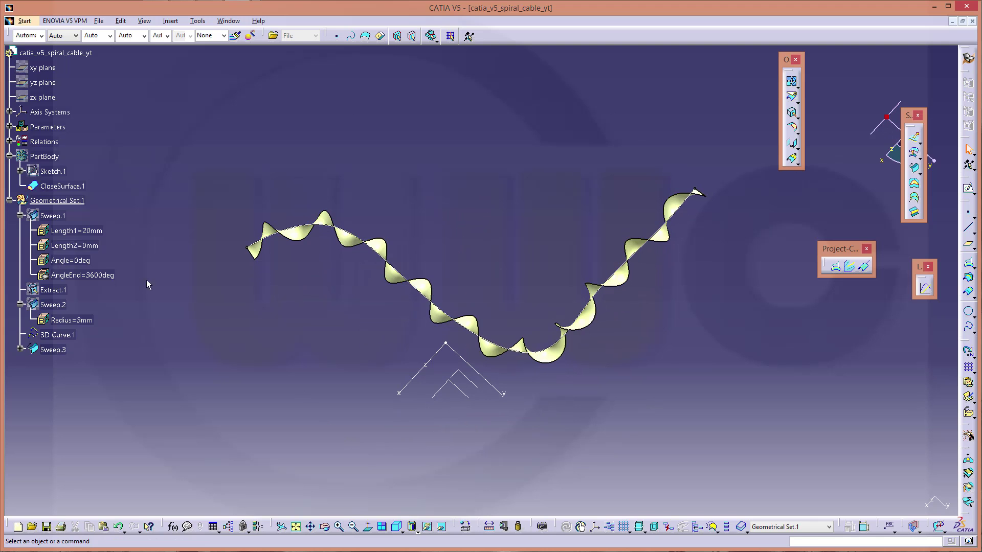
double_click(94, 230)
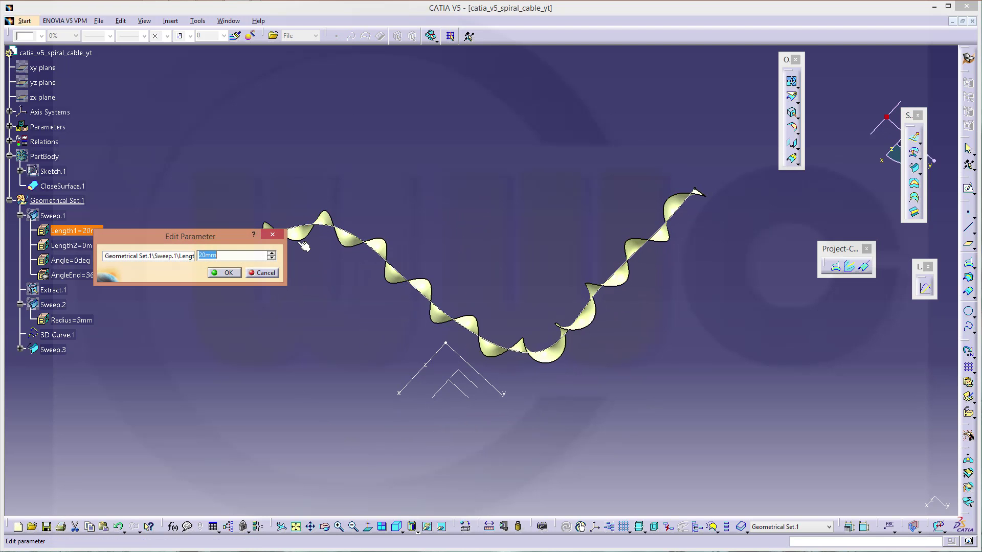
type("30")
key("Return")
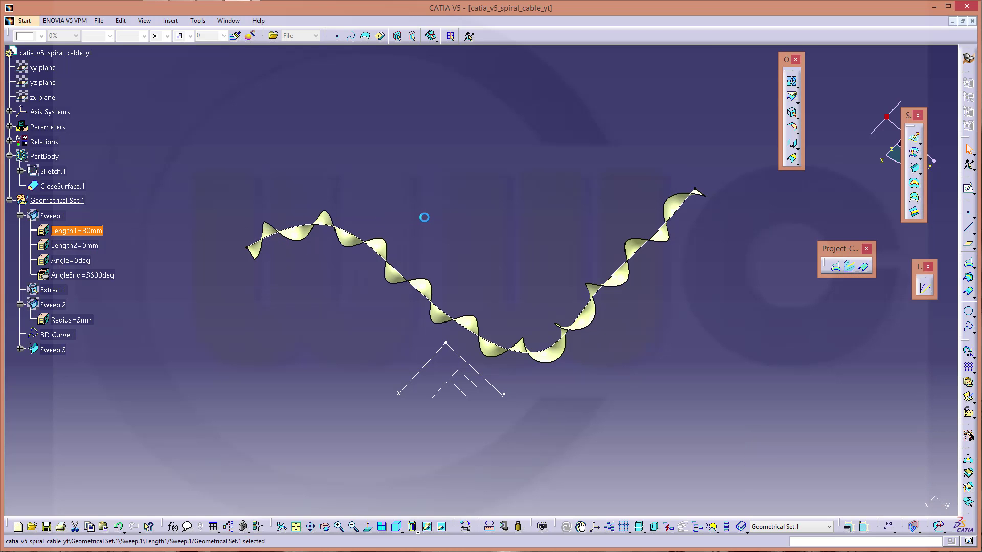
Extract the ribbon's spiral edge as Extract.2.
middle_click_drag(483, 207, 491, 209)
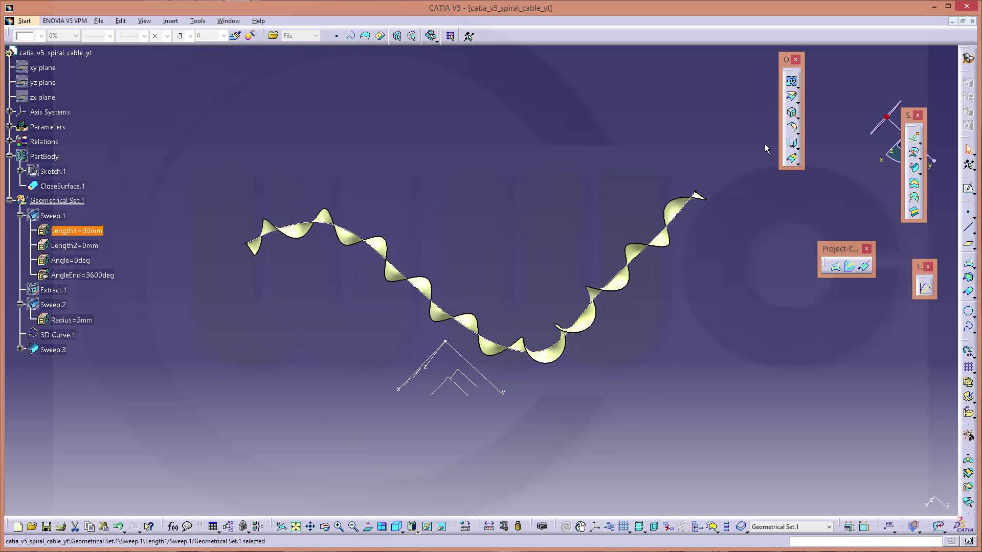
left_click(790, 115)
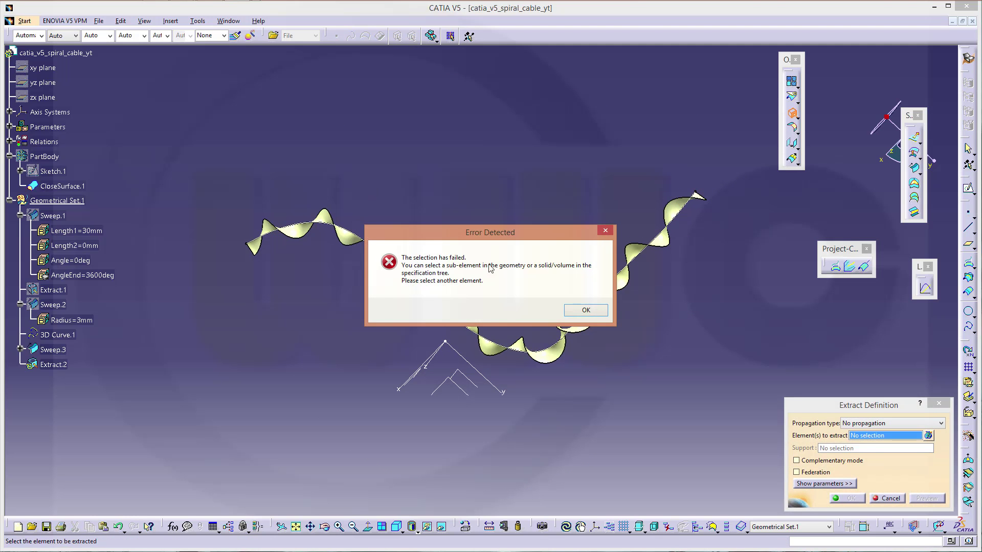
left_click(585, 311)
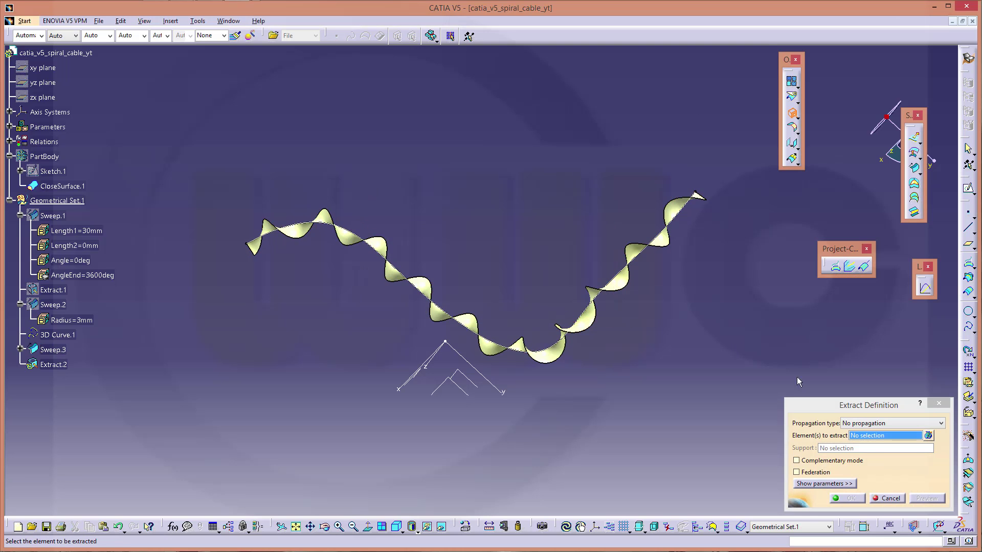
left_click(264, 254)
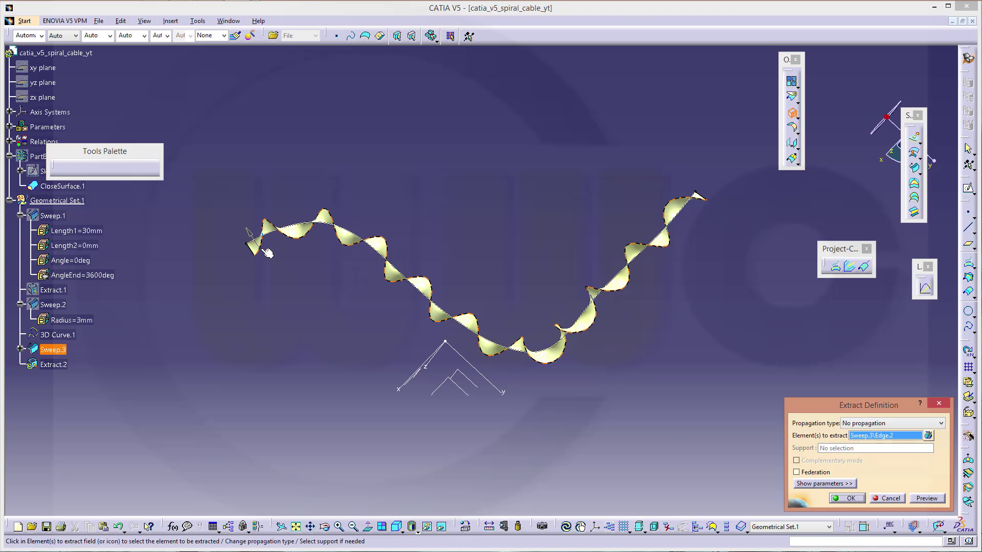
left_click(850, 498)
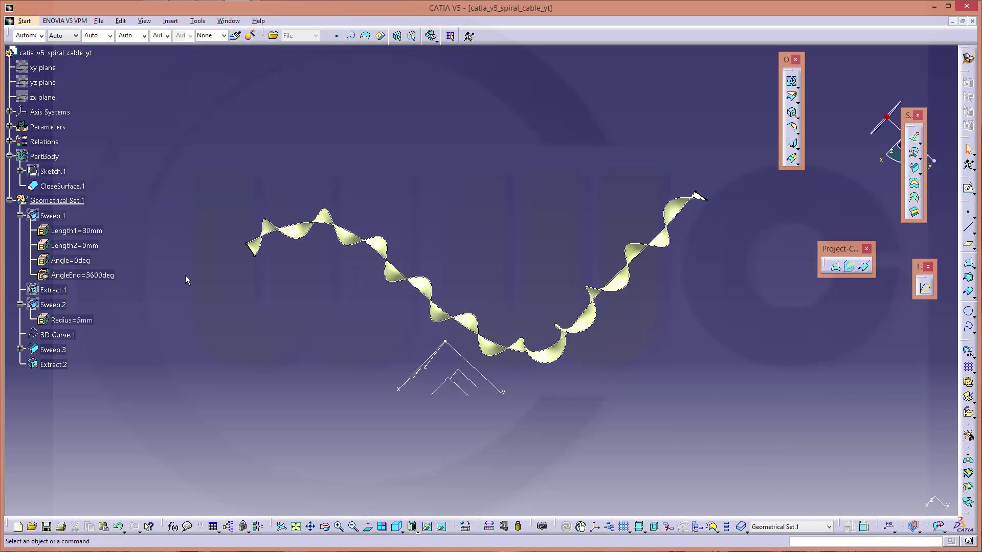
Hide Sweep.3 and 3D Curve.1 so only the spiral curve remains.
right_click(60, 349)
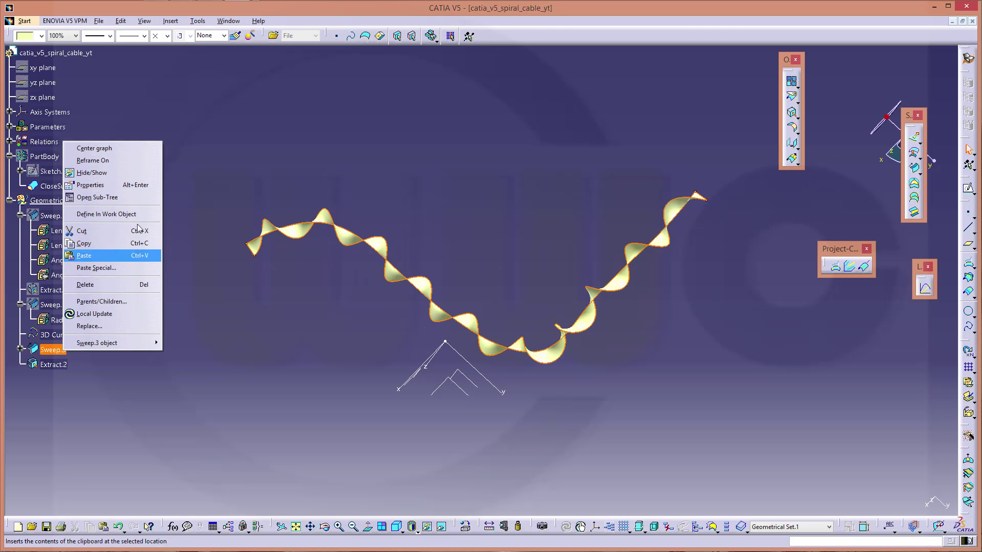
left_click(136, 172)
right_click(63, 336)
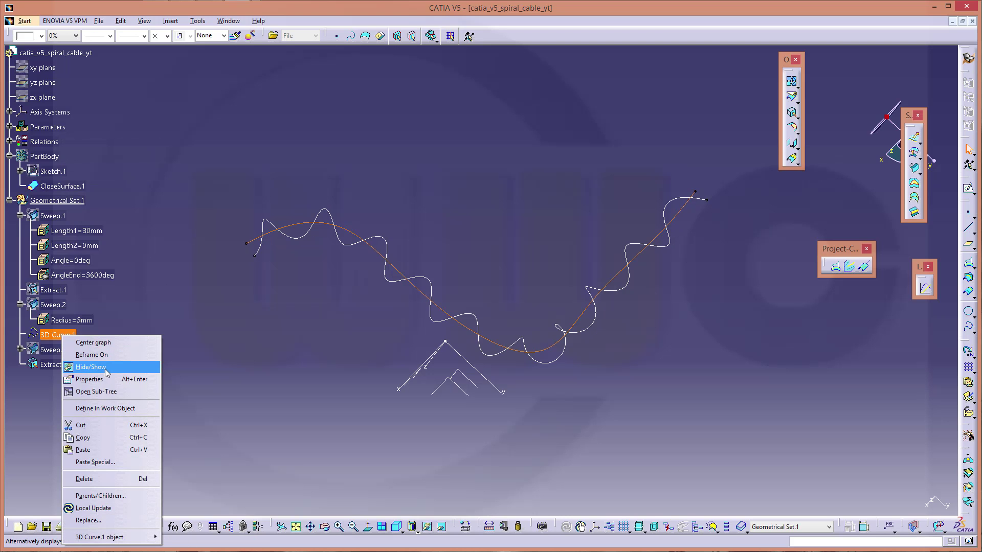
left_click(109, 367)
middle_click_drag(409, 210, 498, 249)
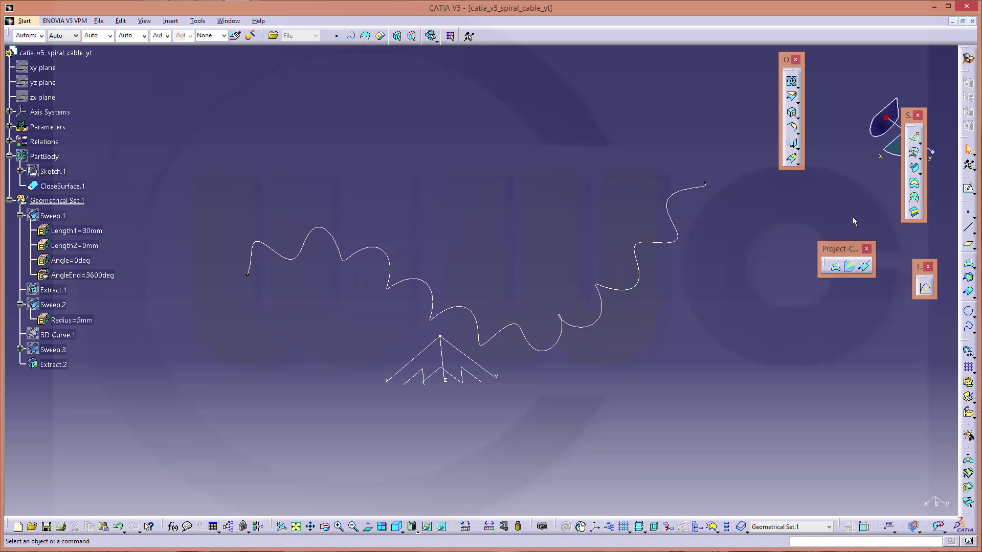
Sweep a 3mm-radius center-and-radius circular tube along Extract.2 to create Sweep.4.
left_click(915, 171)
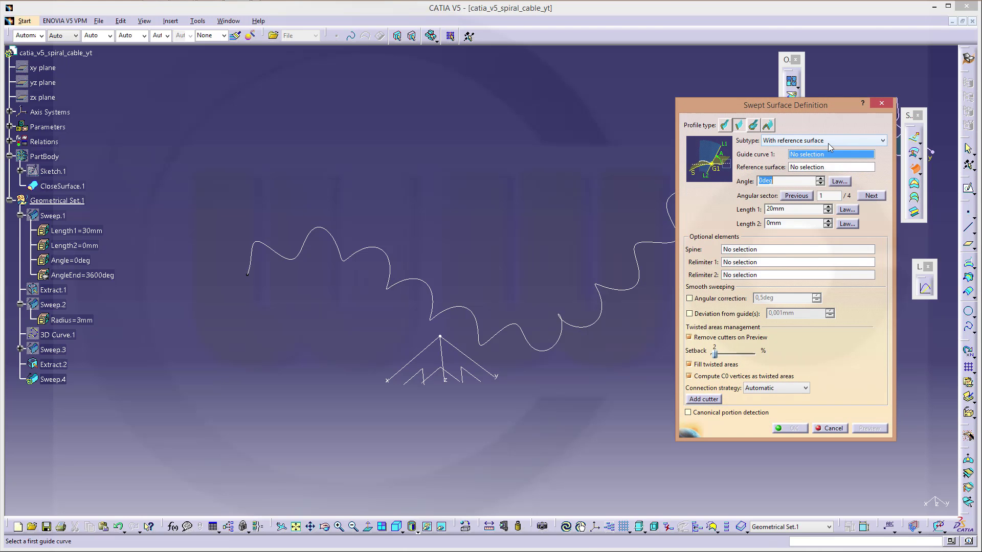
left_click(754, 126)
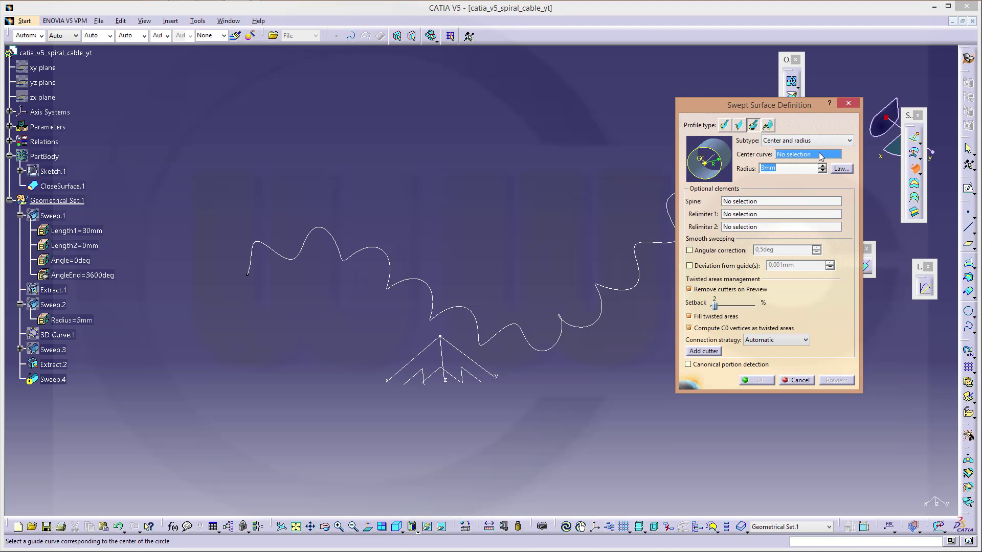
left_click(467, 312)
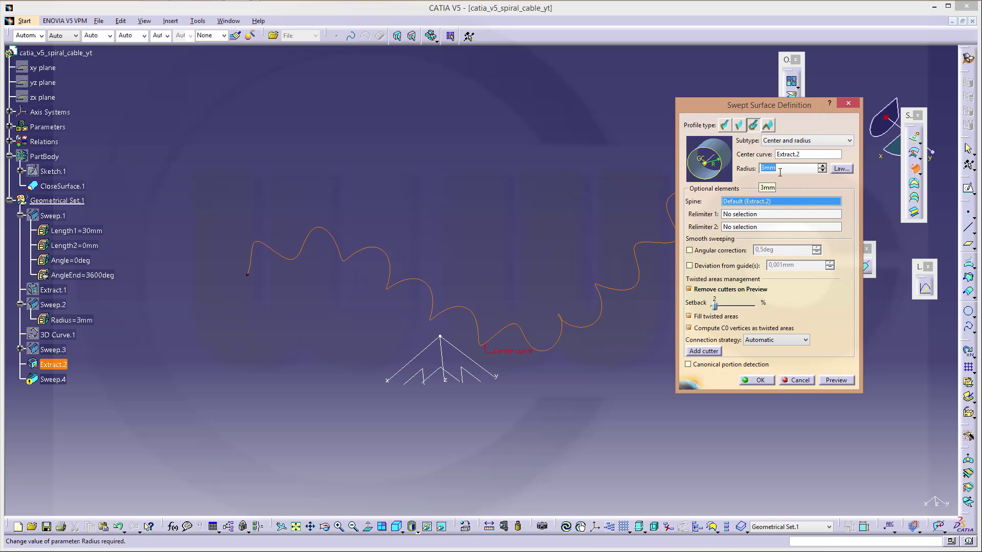
left_click(765, 381)
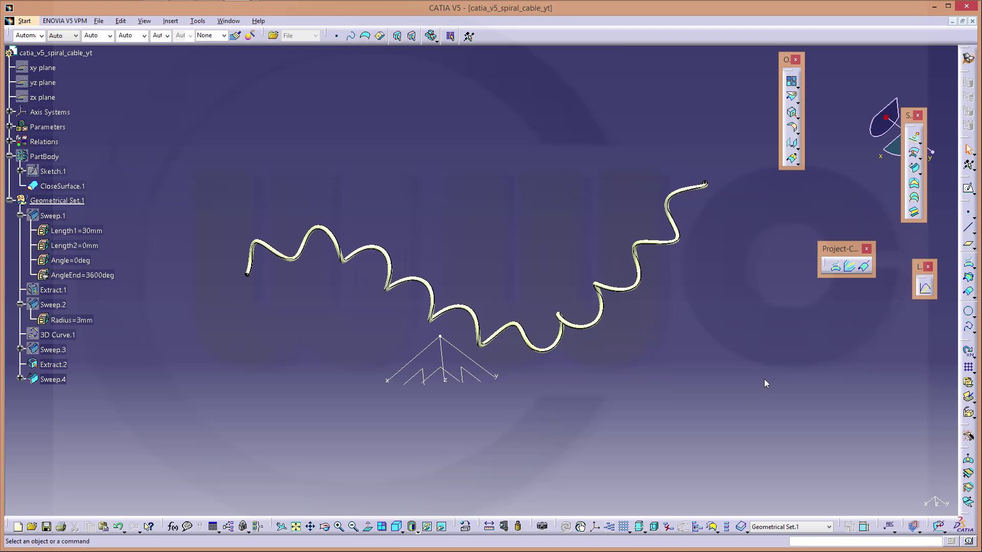
middle_click_drag(556, 234, 560, 267)
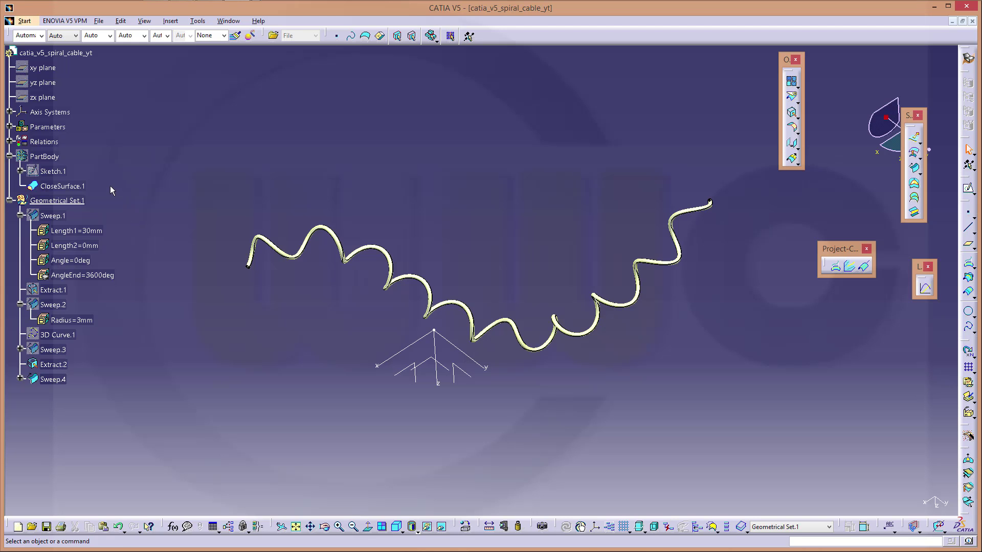
Change the number_of_turns parameter from 10 to 20 in the Parameters set.
left_click(11, 128)
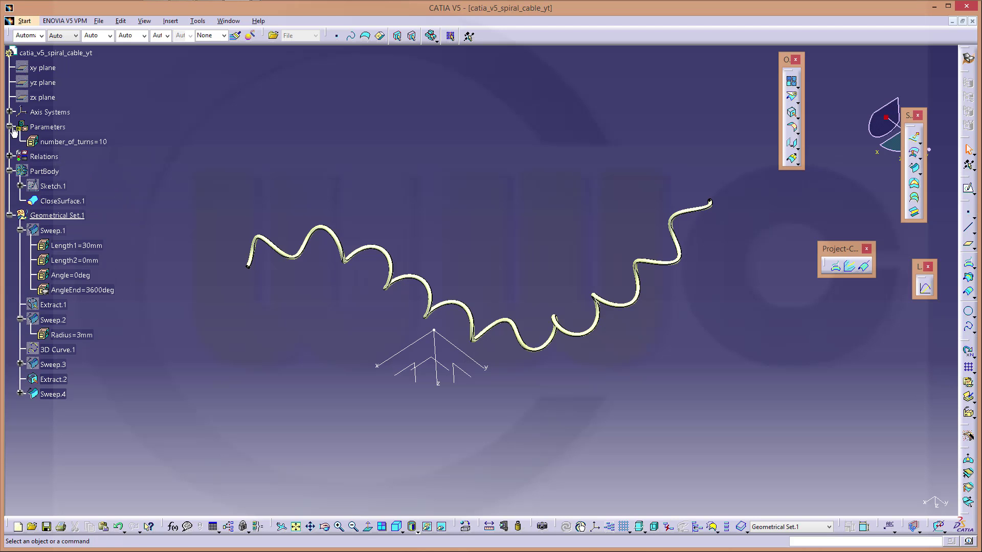
double_click(85, 144)
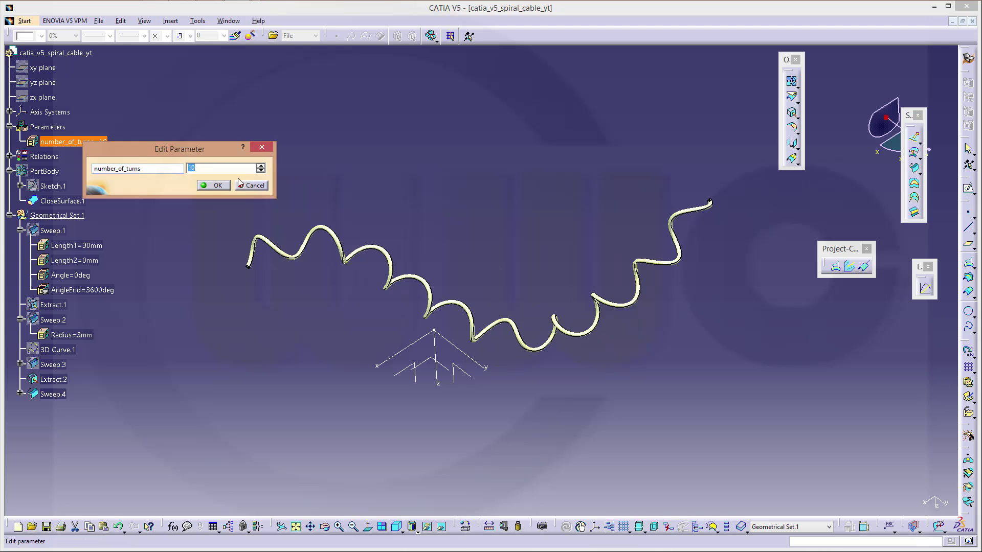
type("2")
key("Return")
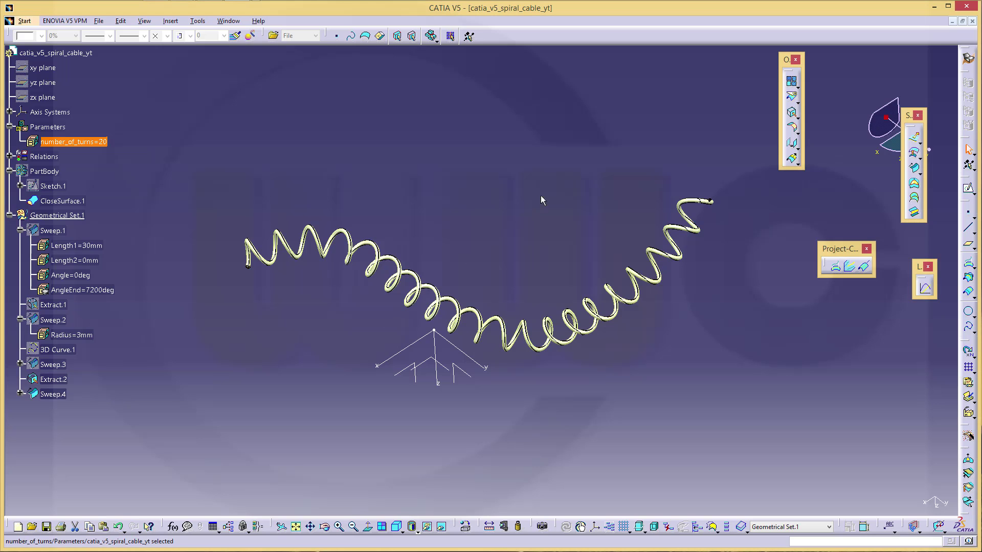
Switch to the Part Design workbench and clear the selection.
left_click(968, 62)
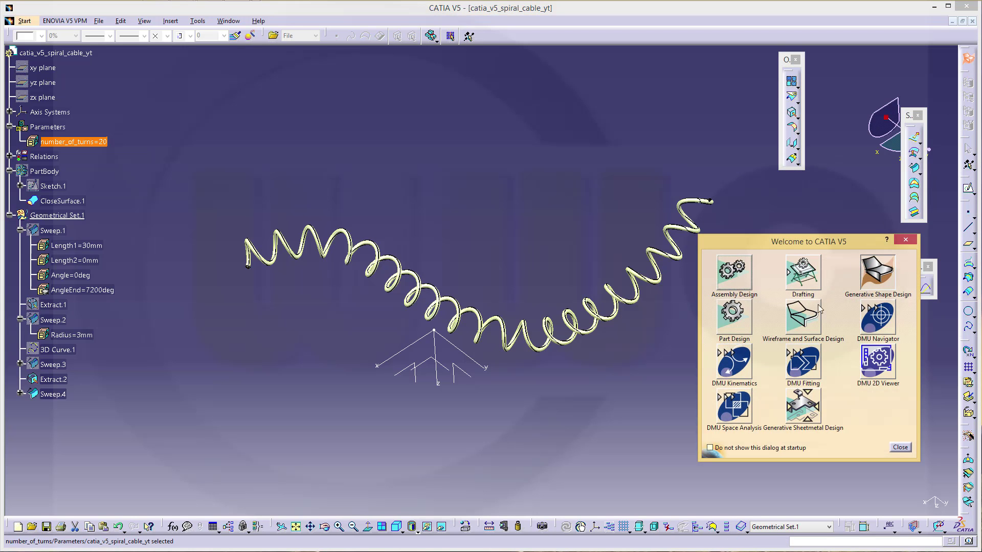
left_click(733, 317)
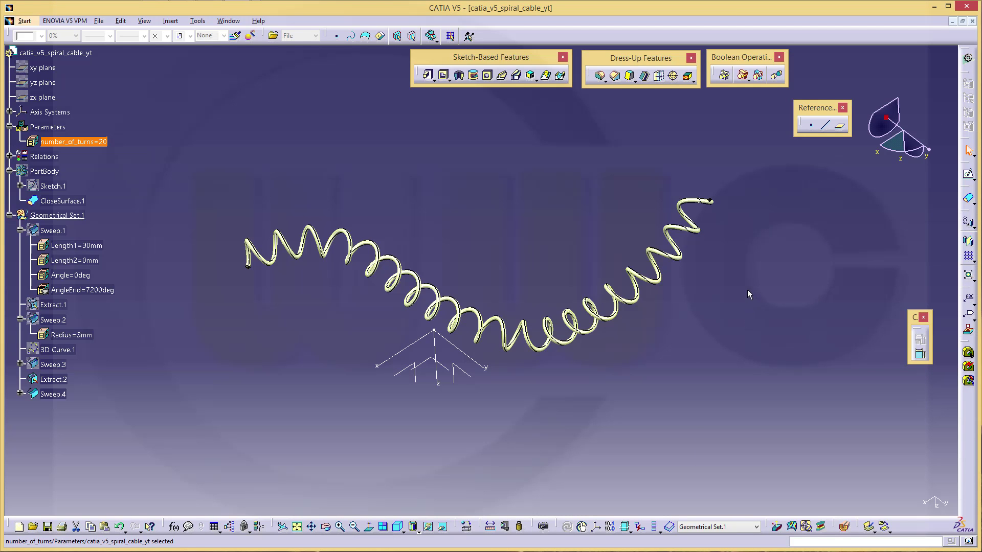
left_click(773, 248)
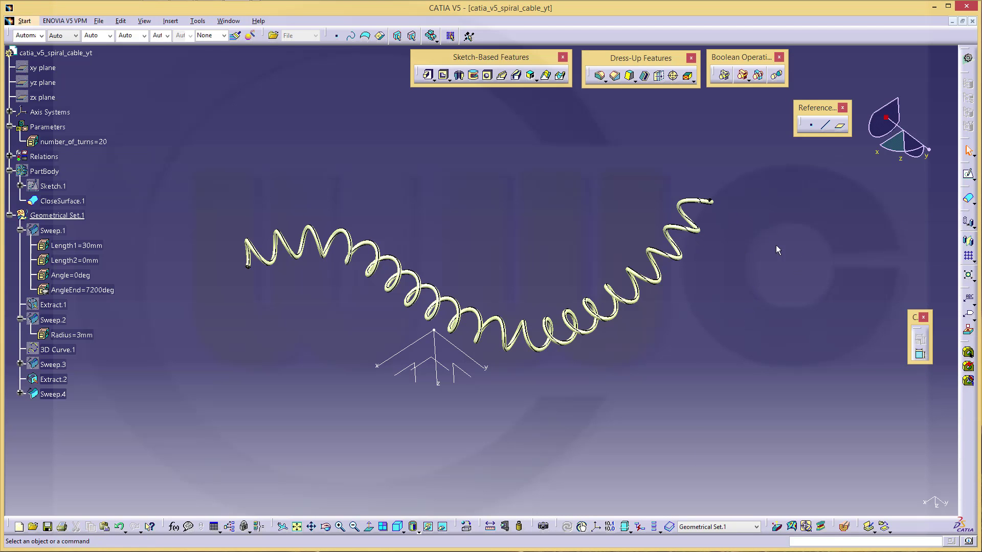
Close the Sweep.4 tube into a solid, adding CloseSurface.2 to PartBody.
left_click(968, 199)
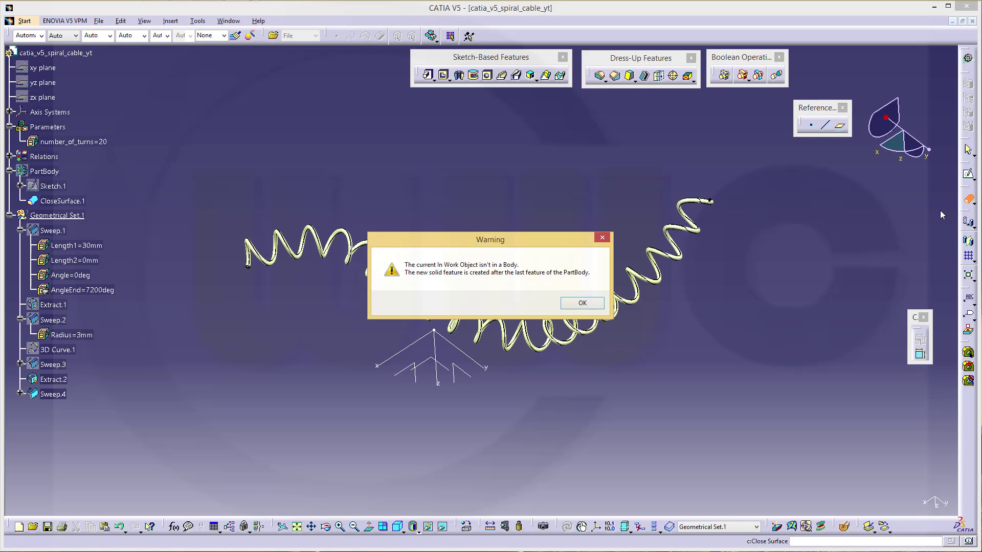
left_click(565, 304)
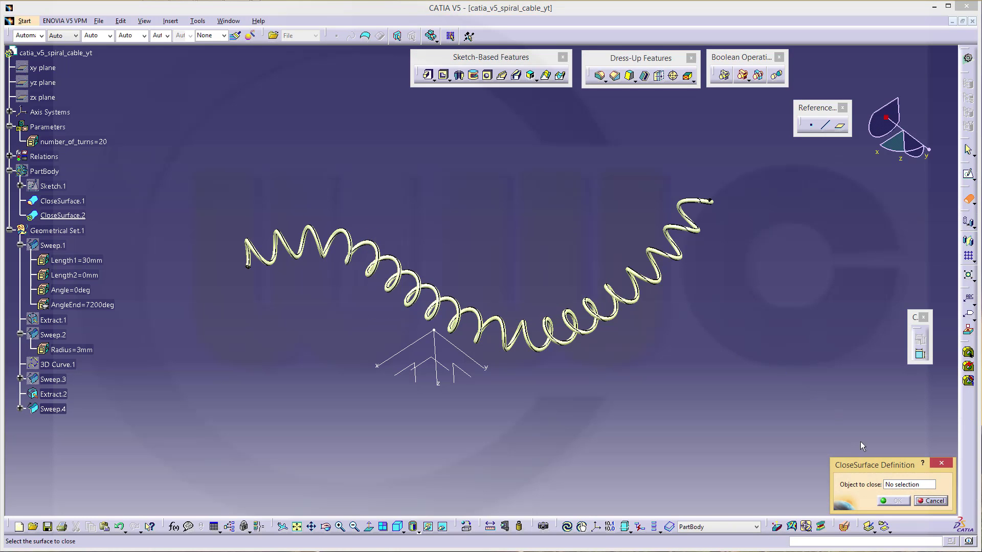
left_click(908, 486)
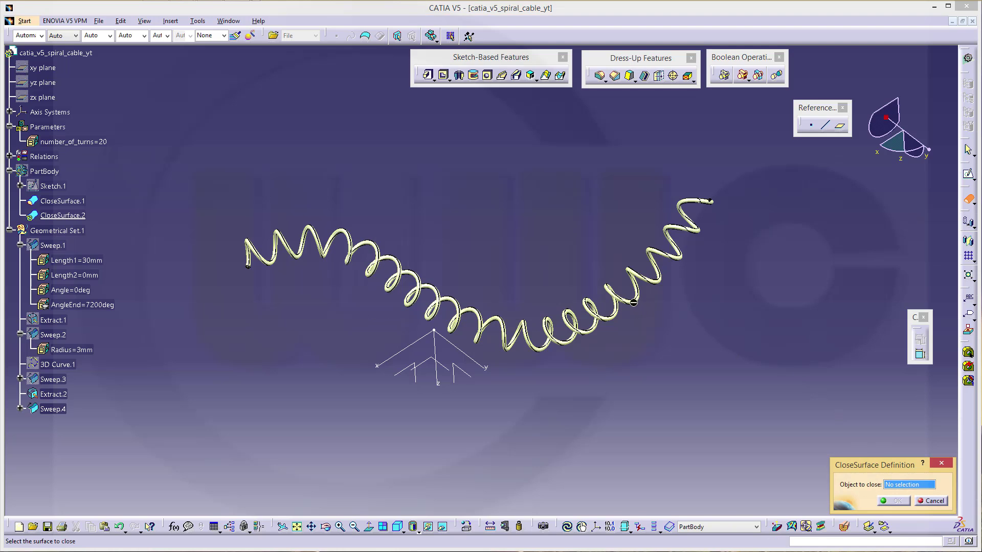
left_click(54, 409)
left_click(893, 500)
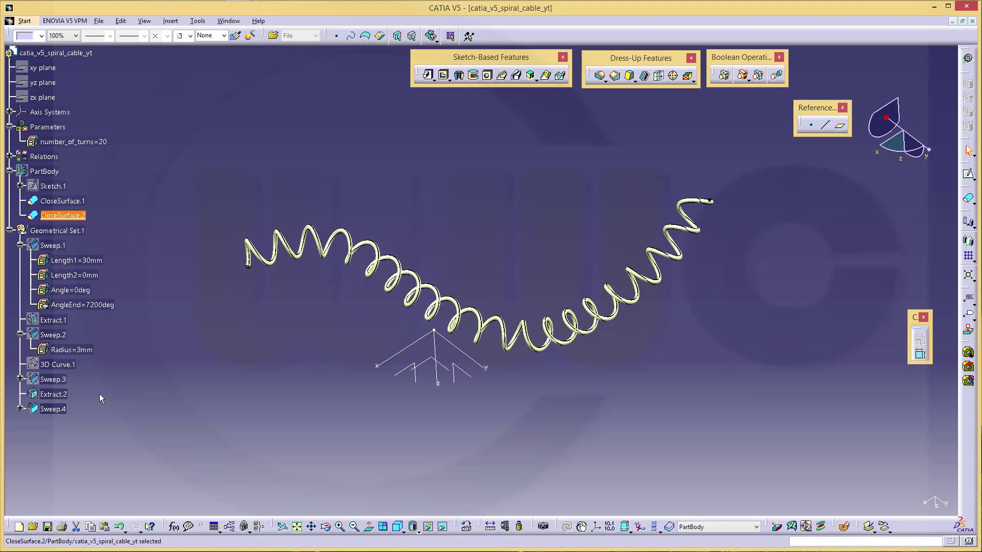
Hide the Sweep.4 tube surface and the Extract.2 spiral curve.
right_click(56, 409)
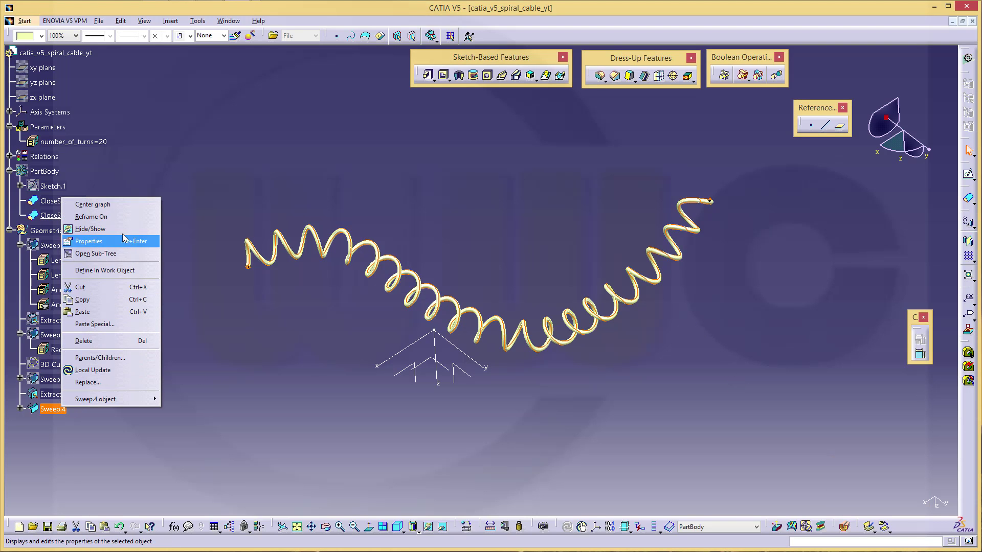
left_click(92, 228)
left_click(54, 395)
right_click(57, 398)
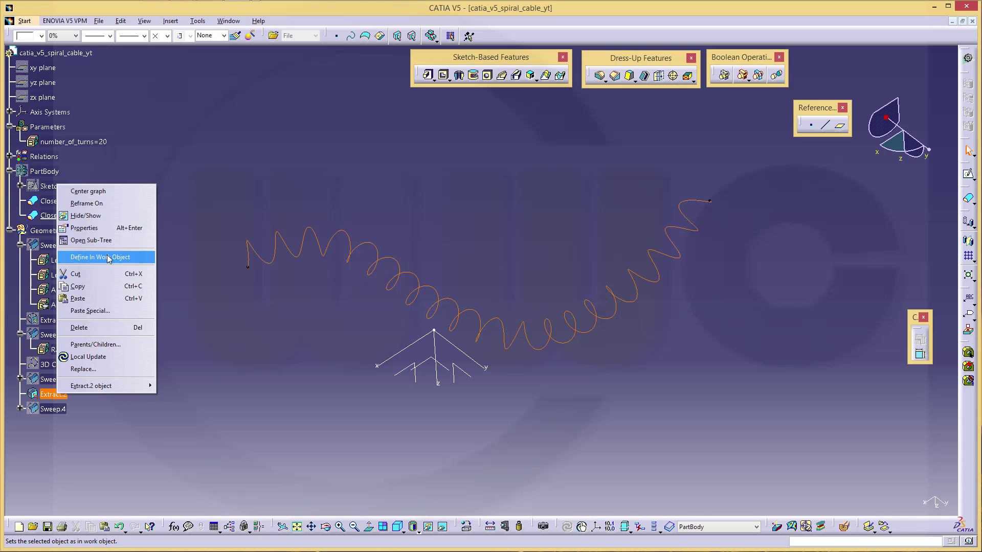
left_click(105, 216)
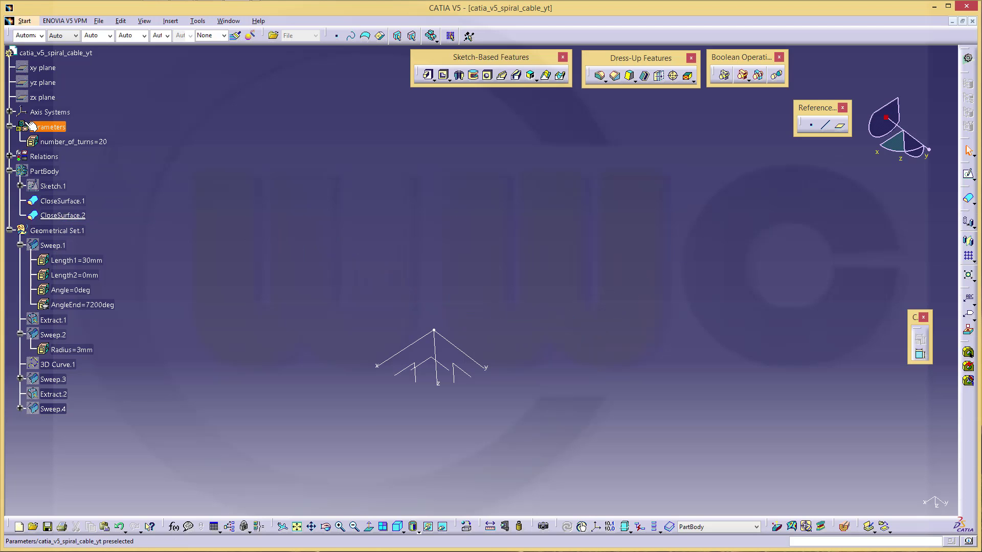
Show PartBody and orbit to compare the two solid 20-turn coils.
right_click(43, 173)
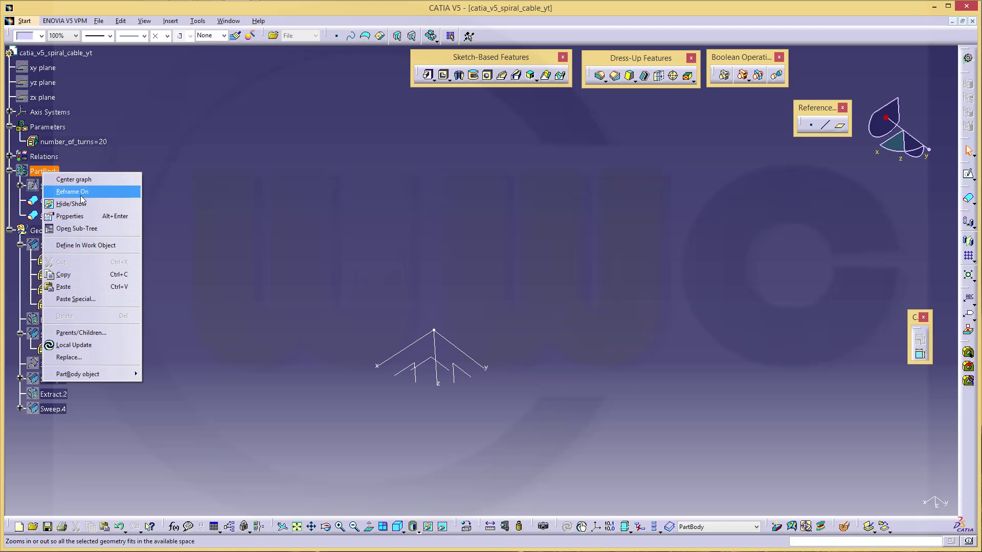
left_click(77, 204)
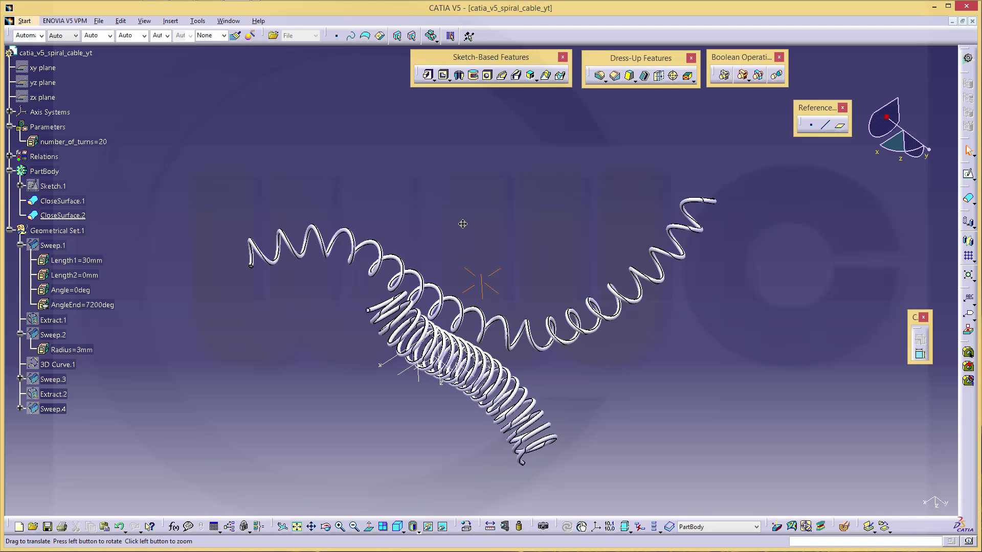
middle_click_drag(462, 224, 481, 233)
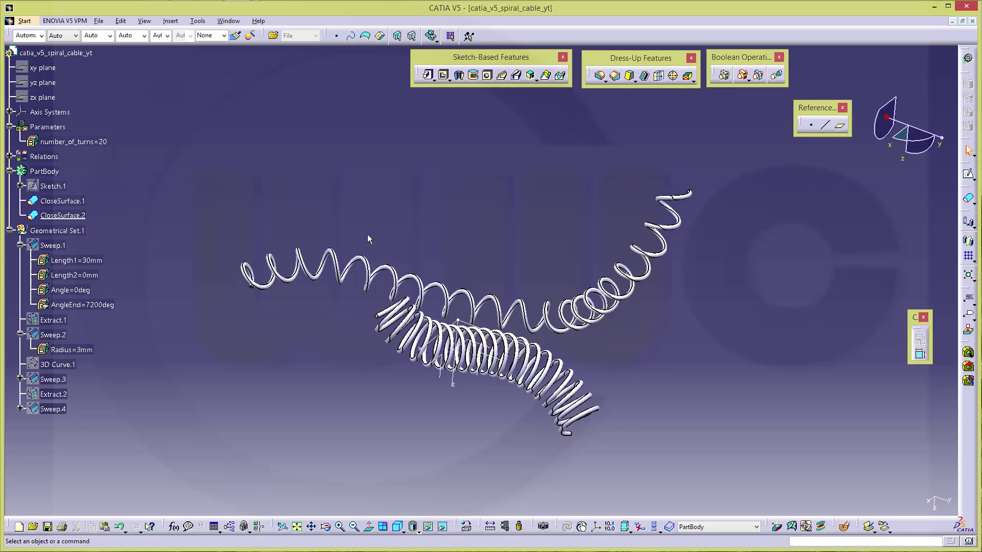
middle_click_drag(369, 236, 367, 398)
middle_click_drag(572, 293, 593, 380)
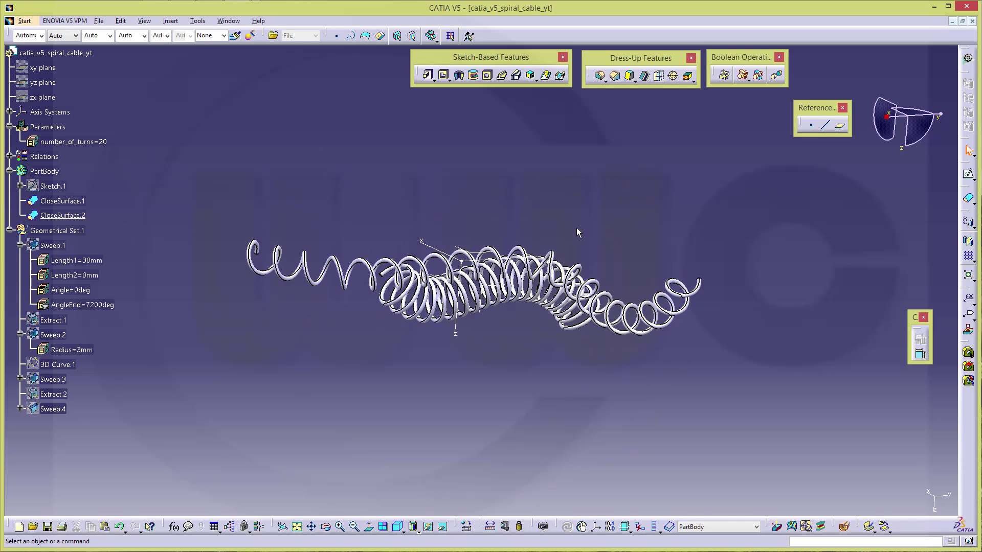